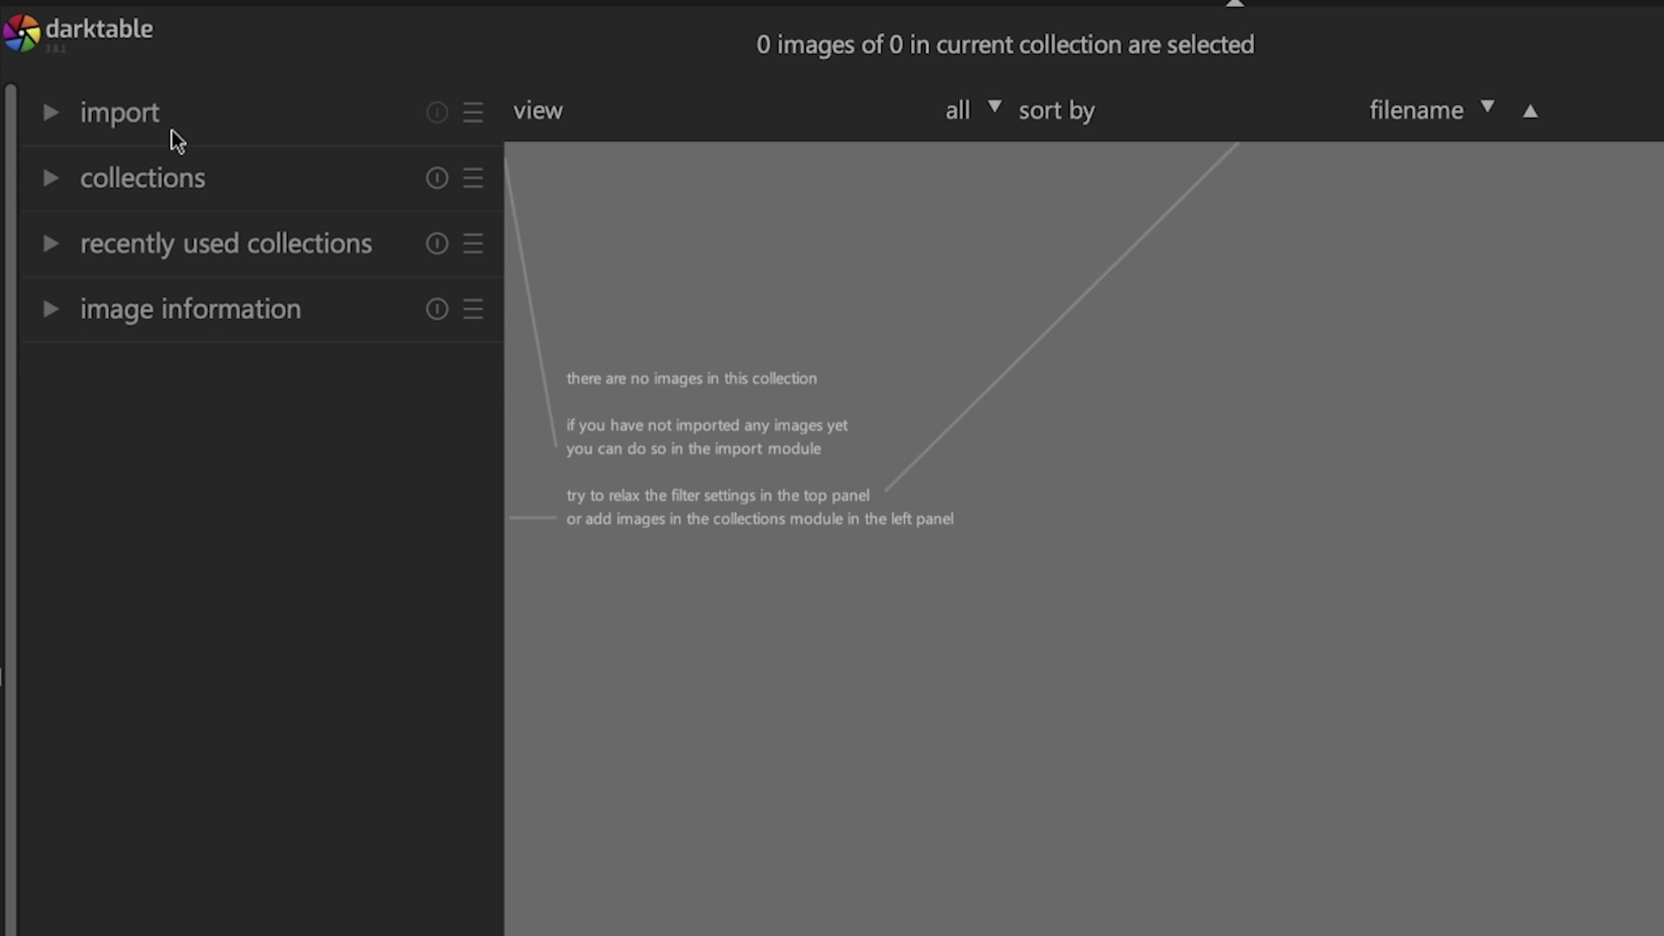
Expand the import module, mount the Nikon D500 camera and start a tethered capture session.
click(172, 132)
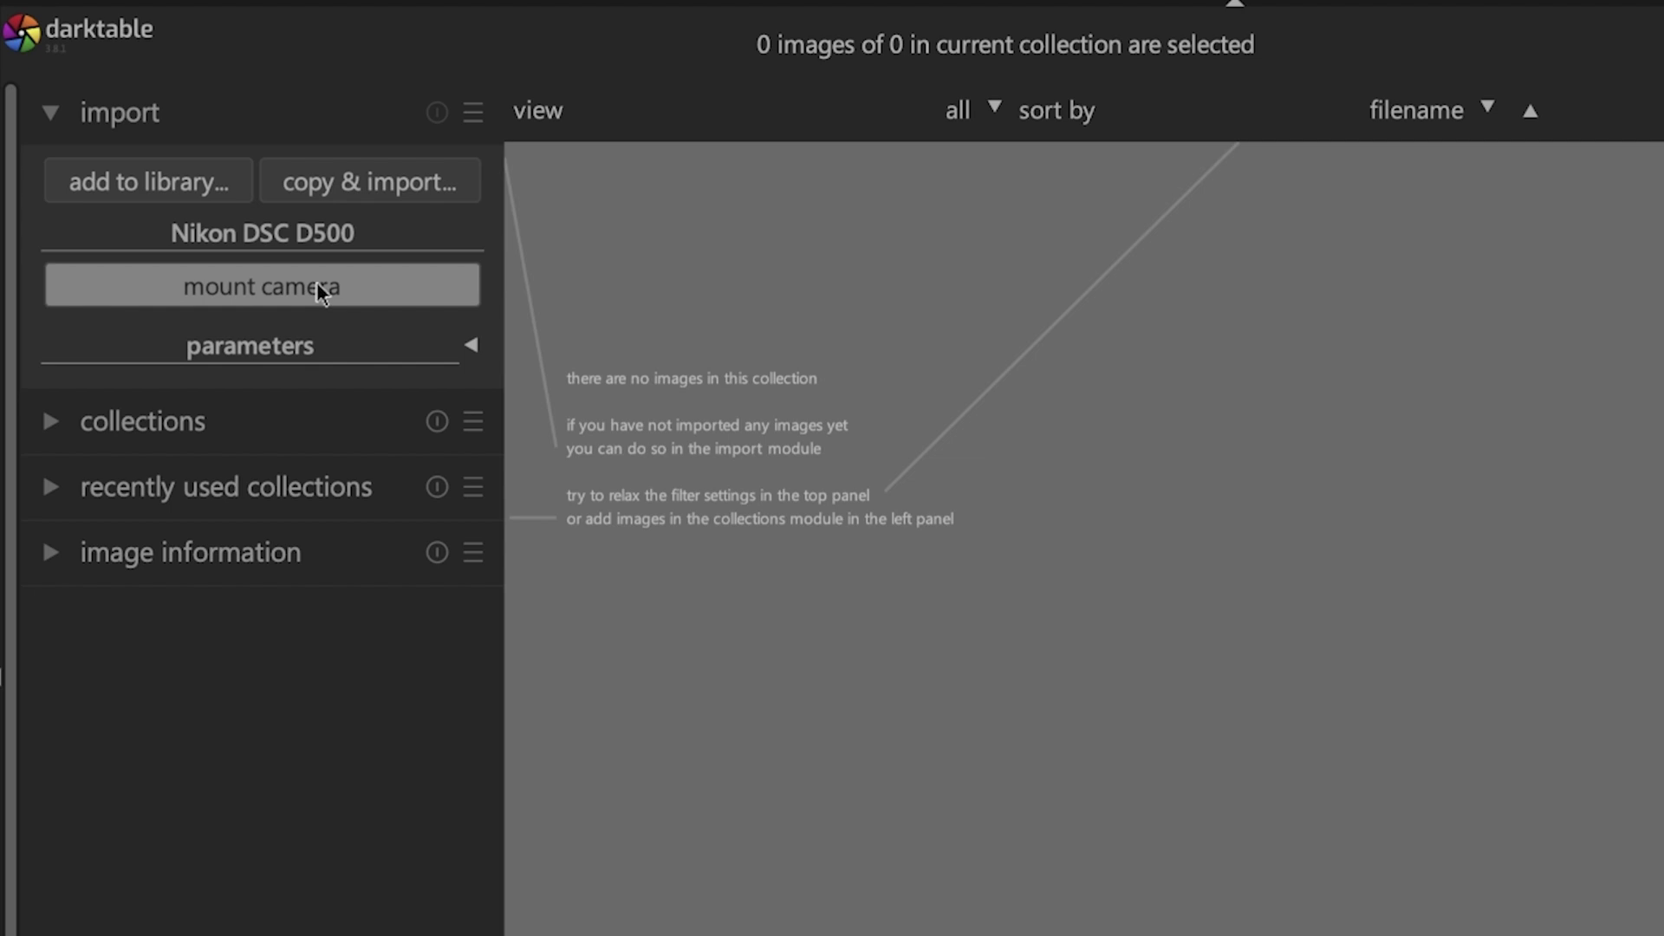
click(317, 289)
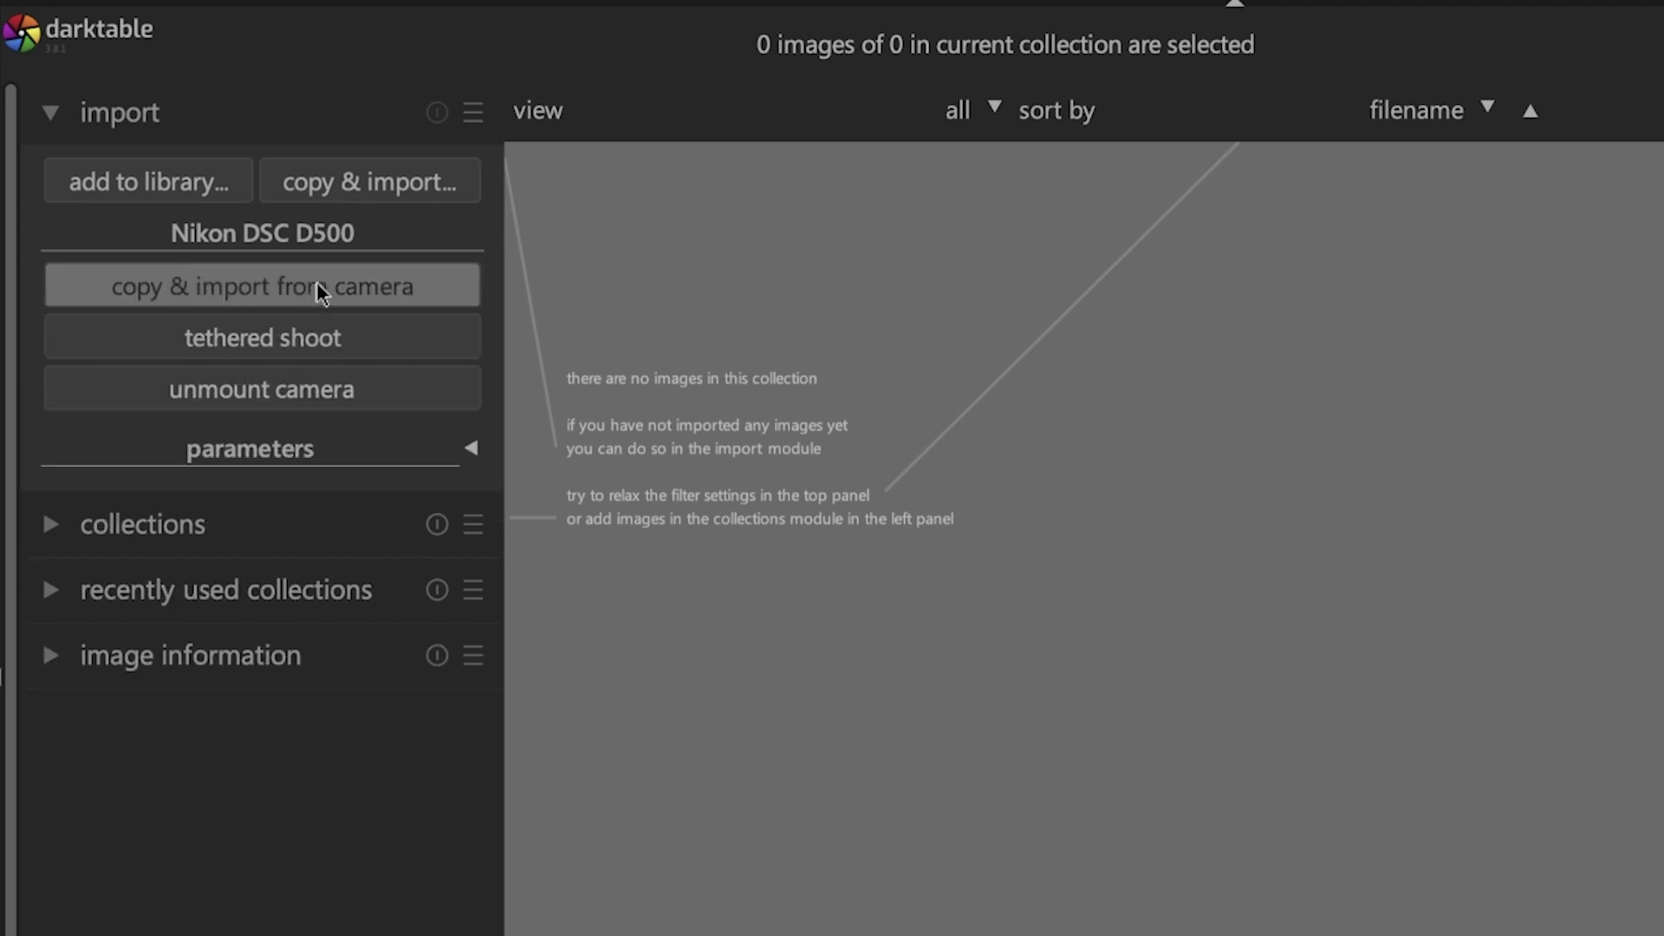
click(307, 330)
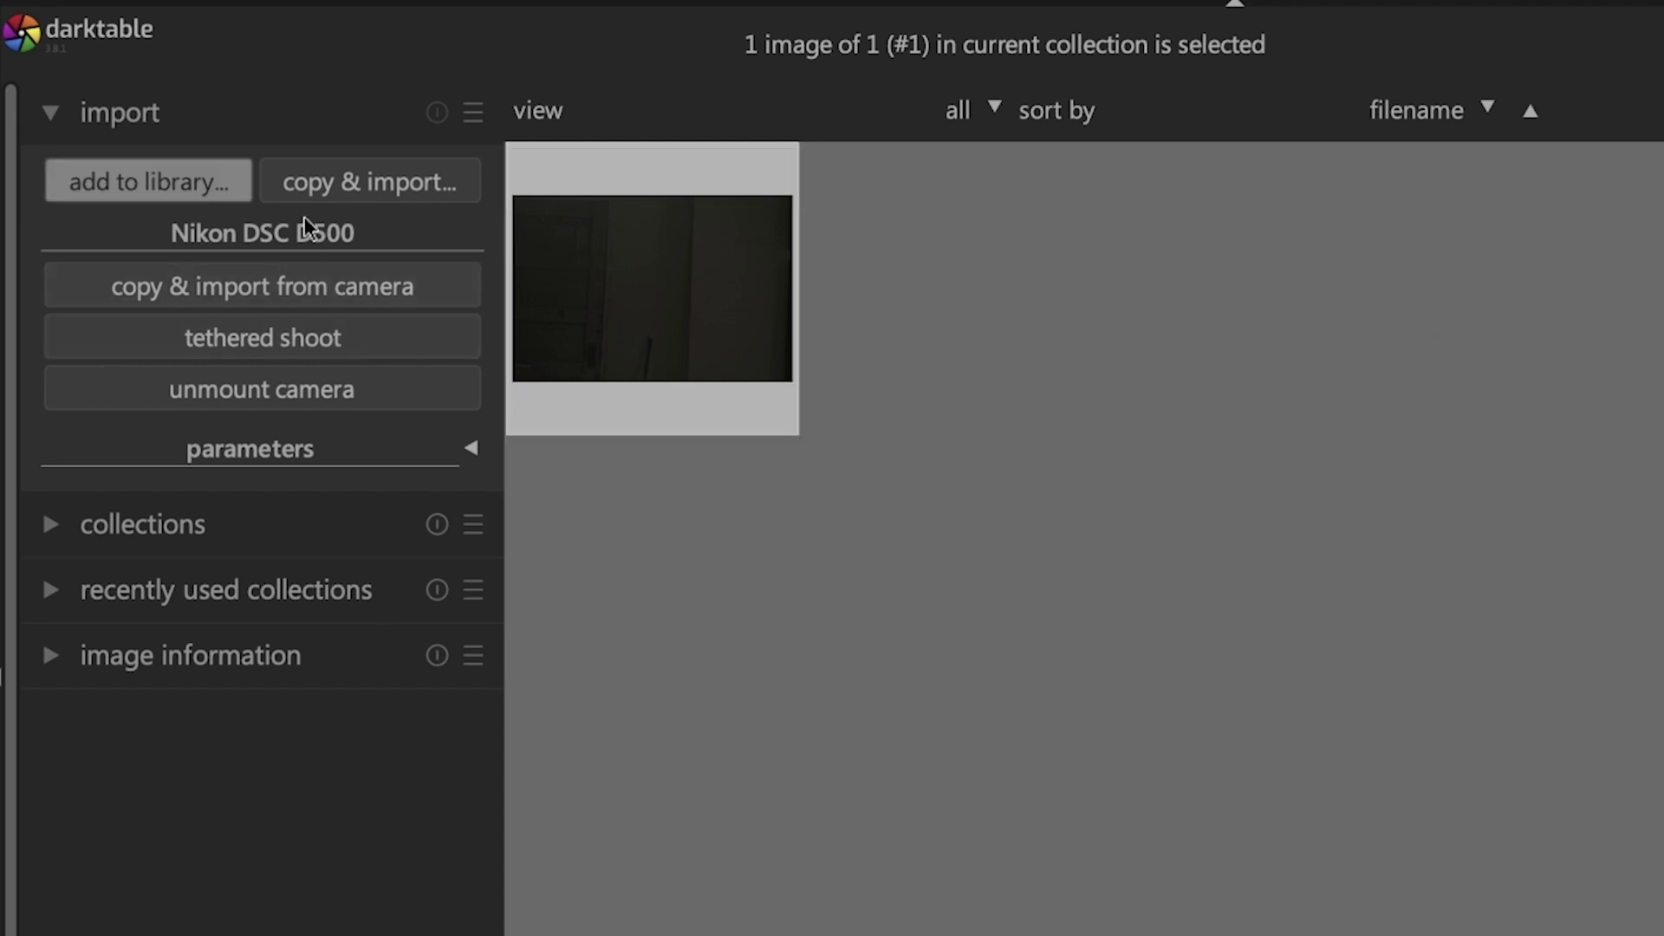
Open the 'add to library' dialog from the lighttable's import module.
click(218, 182)
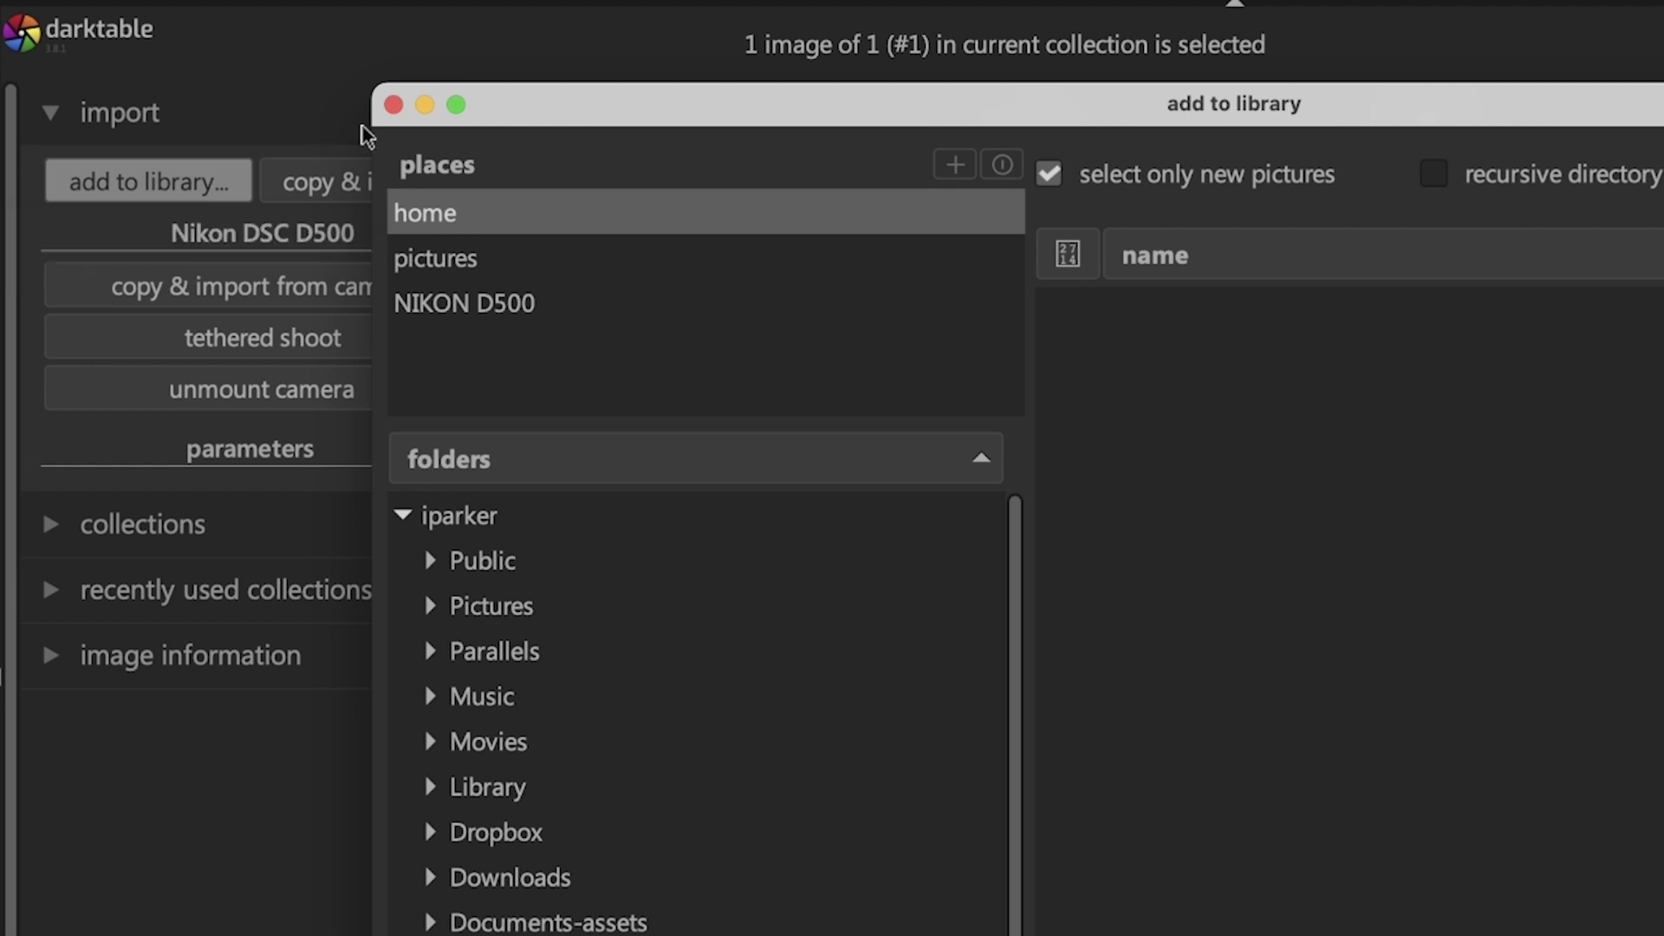
Close the add-to-library dialog without importing, then reopen it.
click(393, 104)
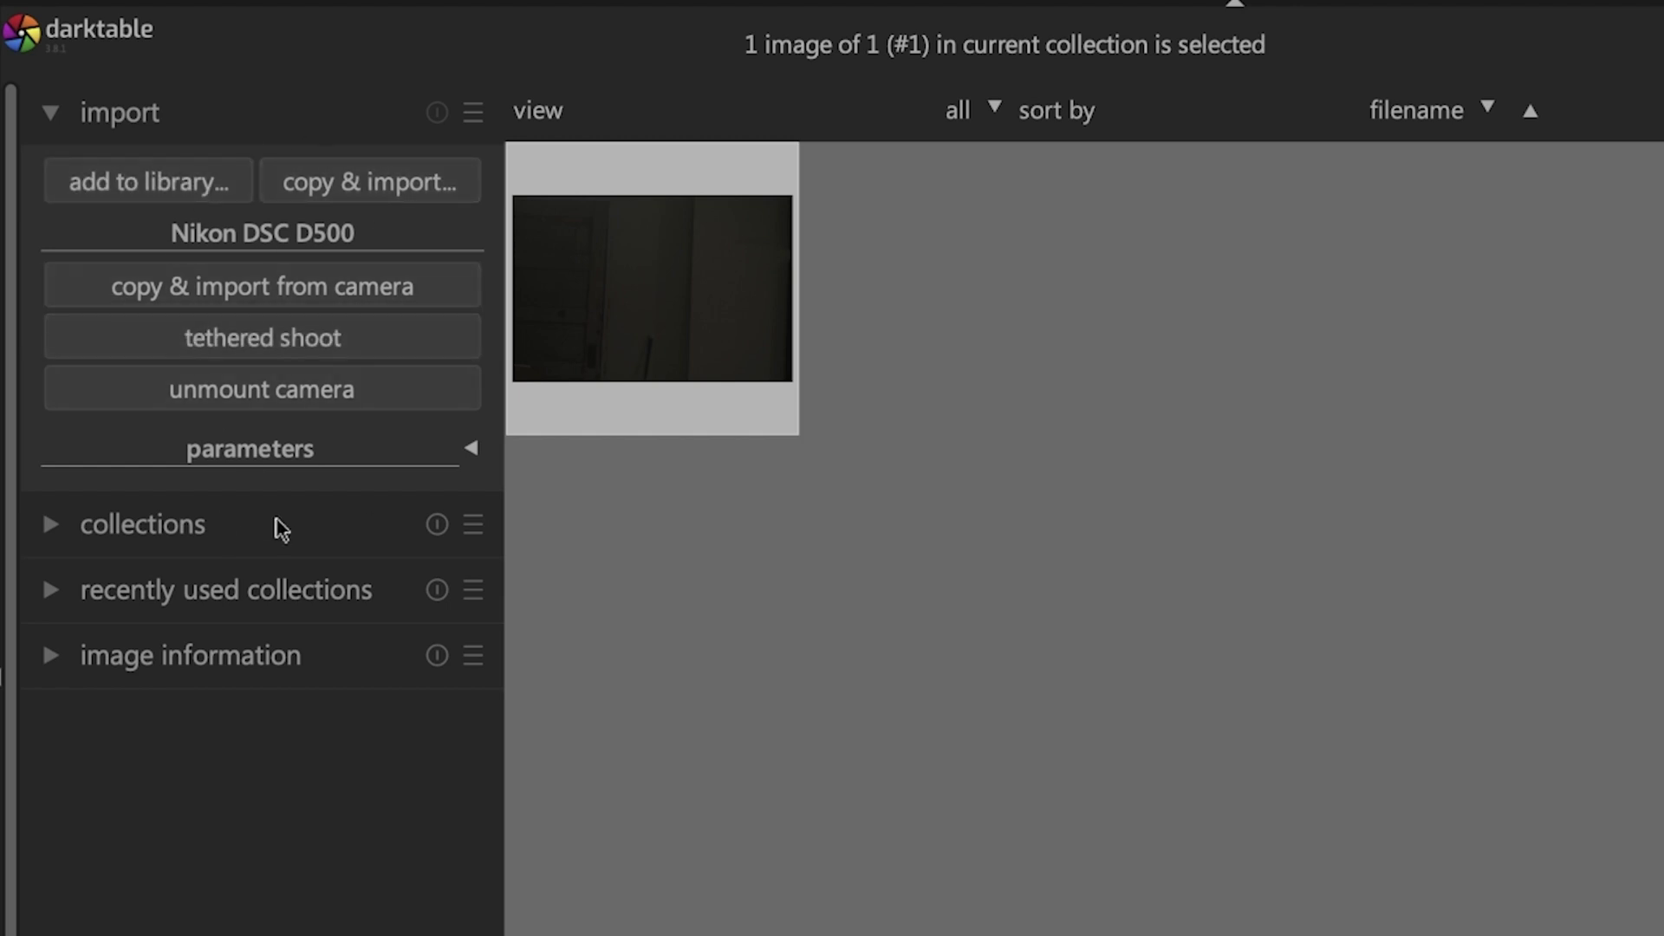
click(176, 182)
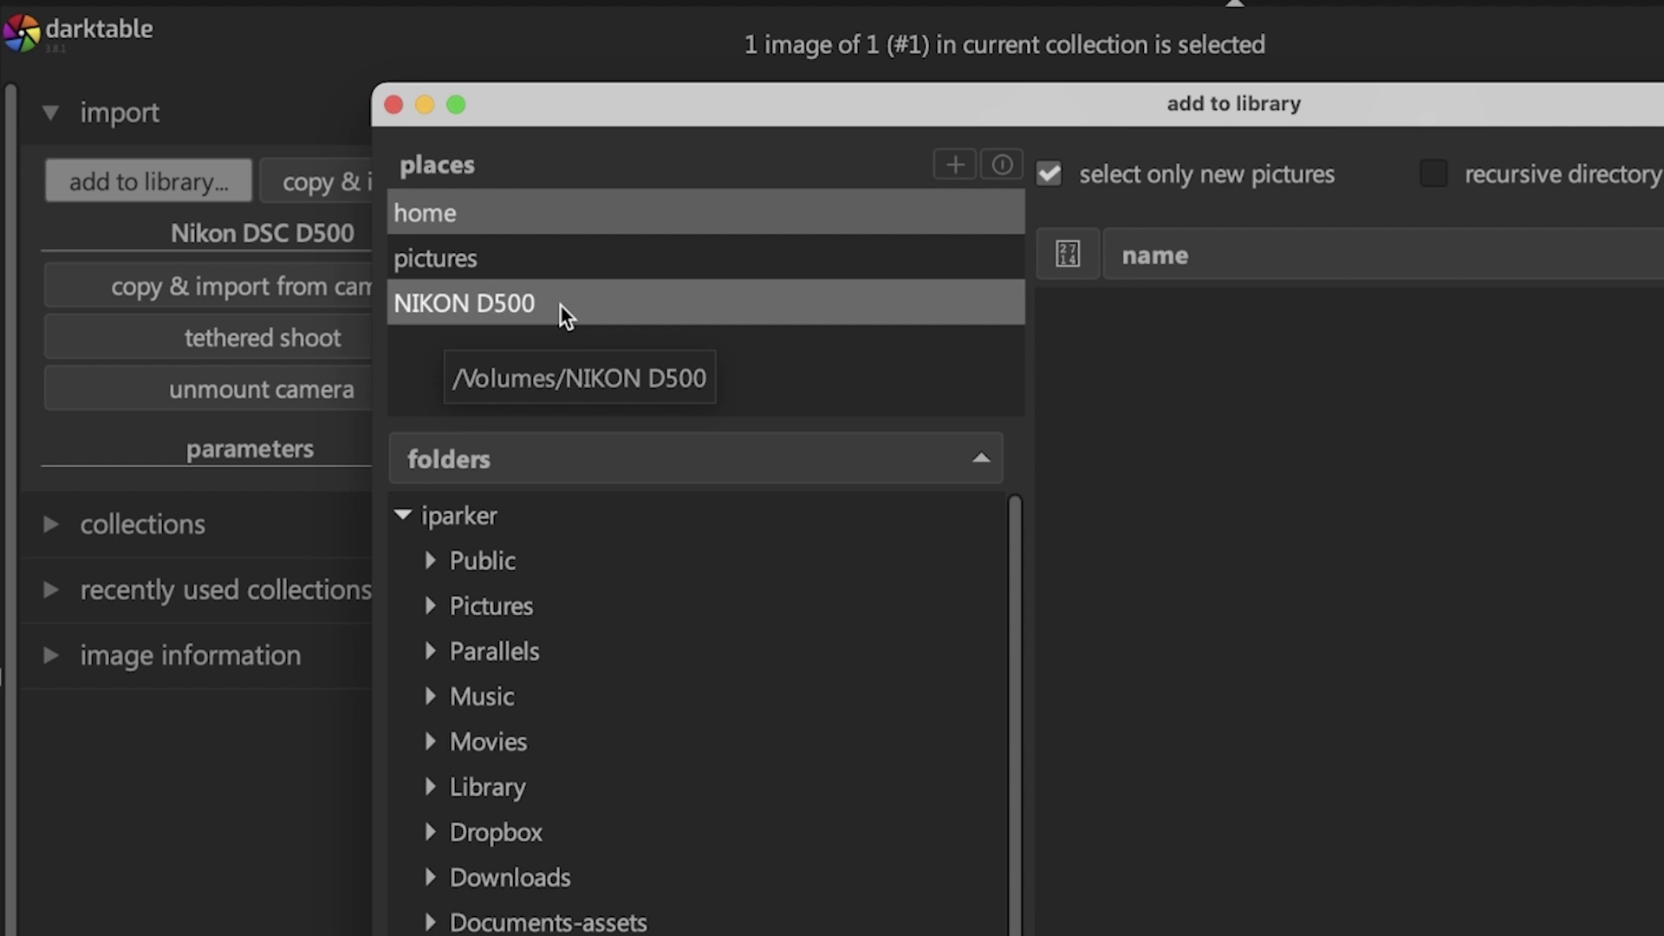
Add the NIKON D500 card as a new place and select its root folder.
click(953, 169)
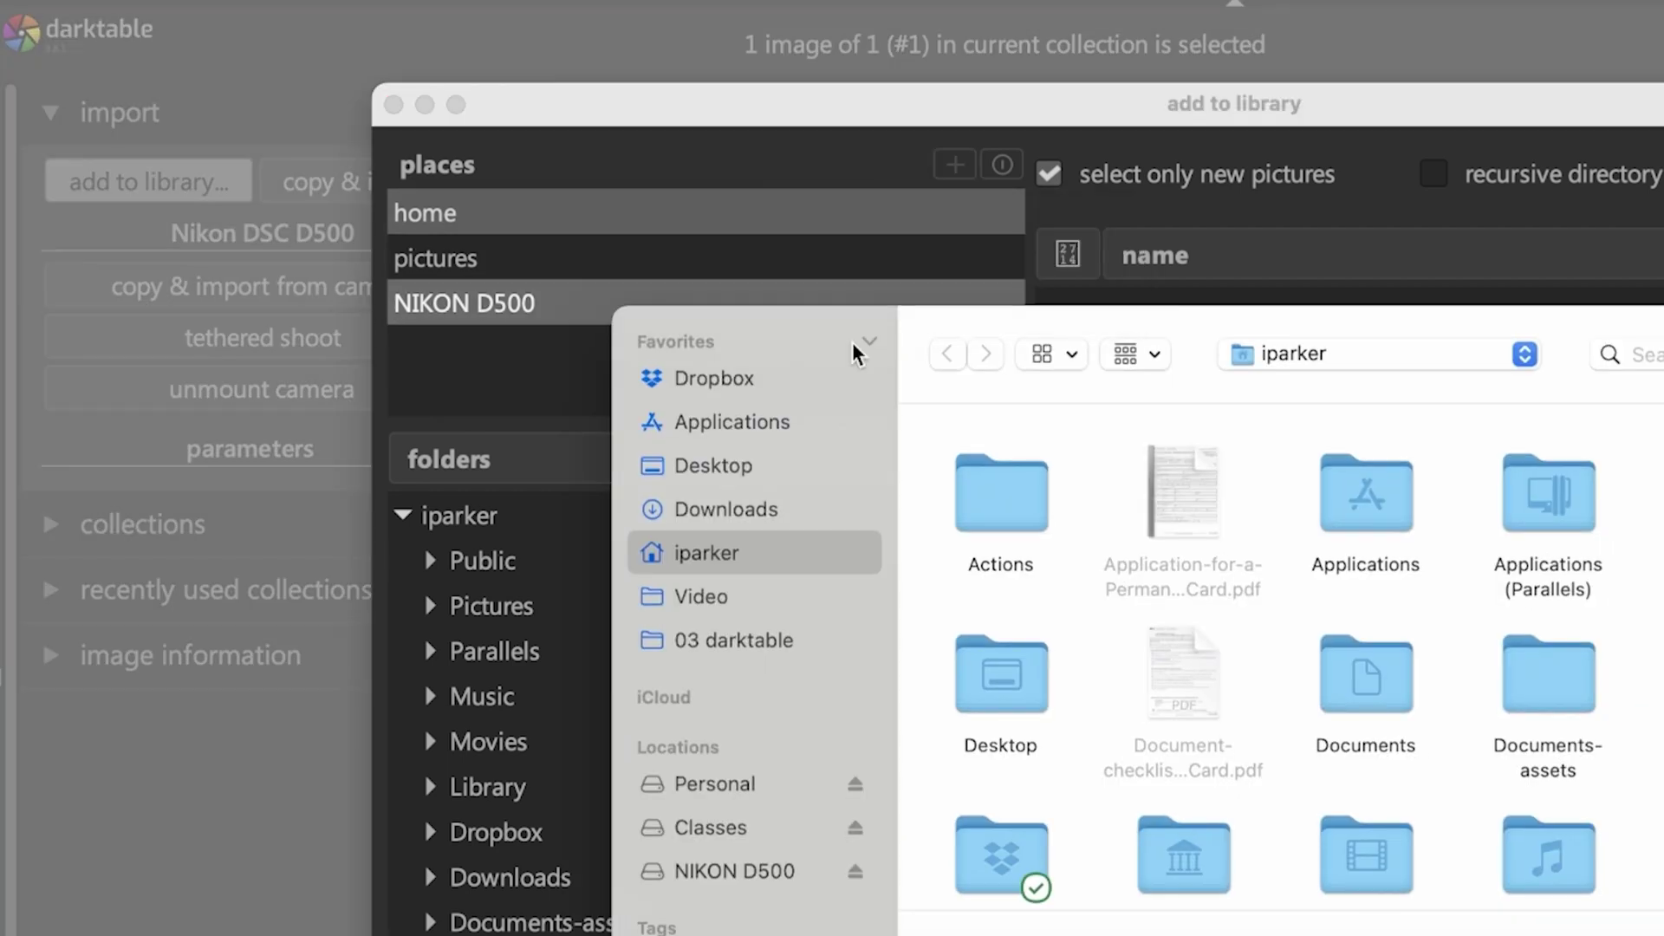
click(740, 871)
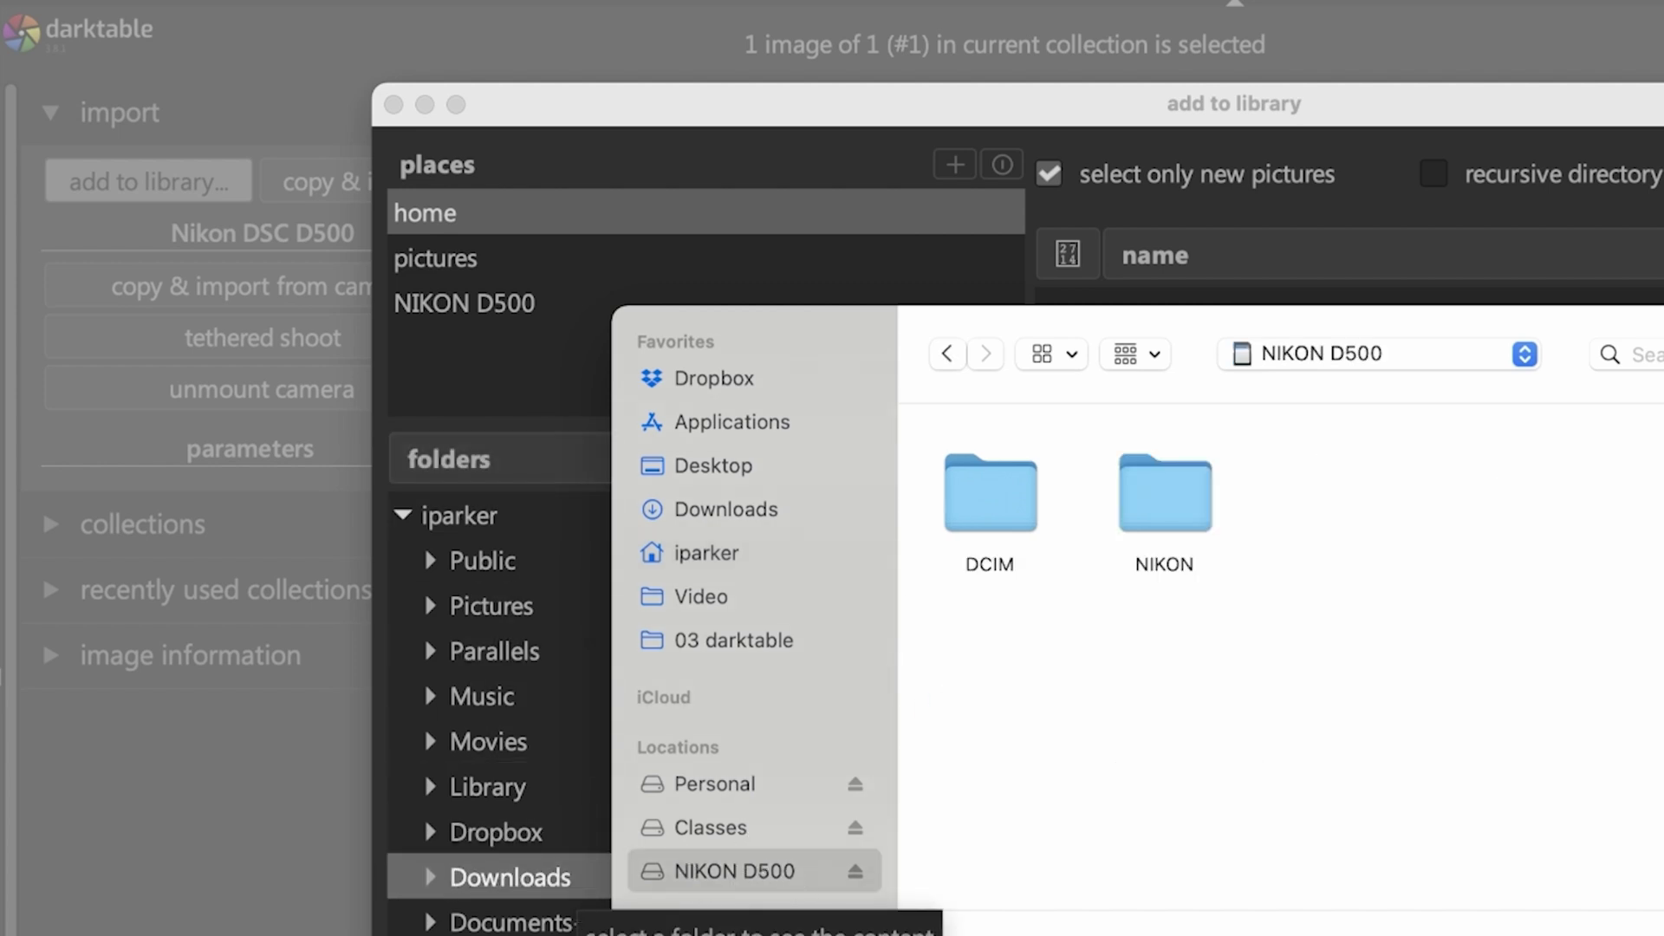
key(Return)
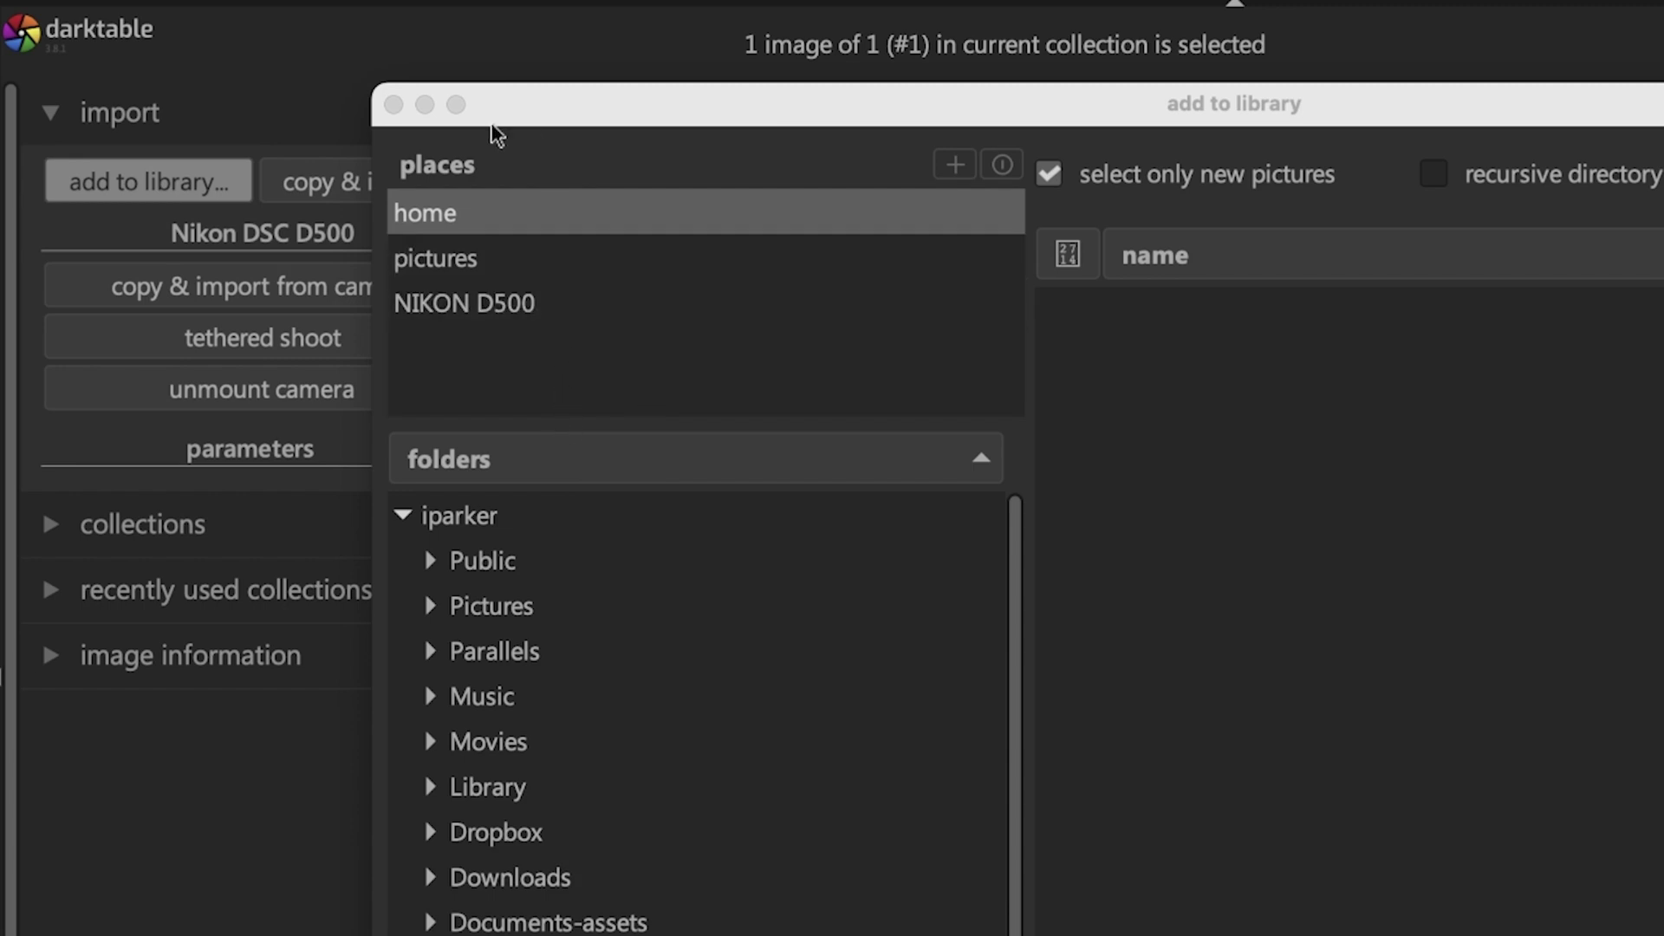
click(487, 305)
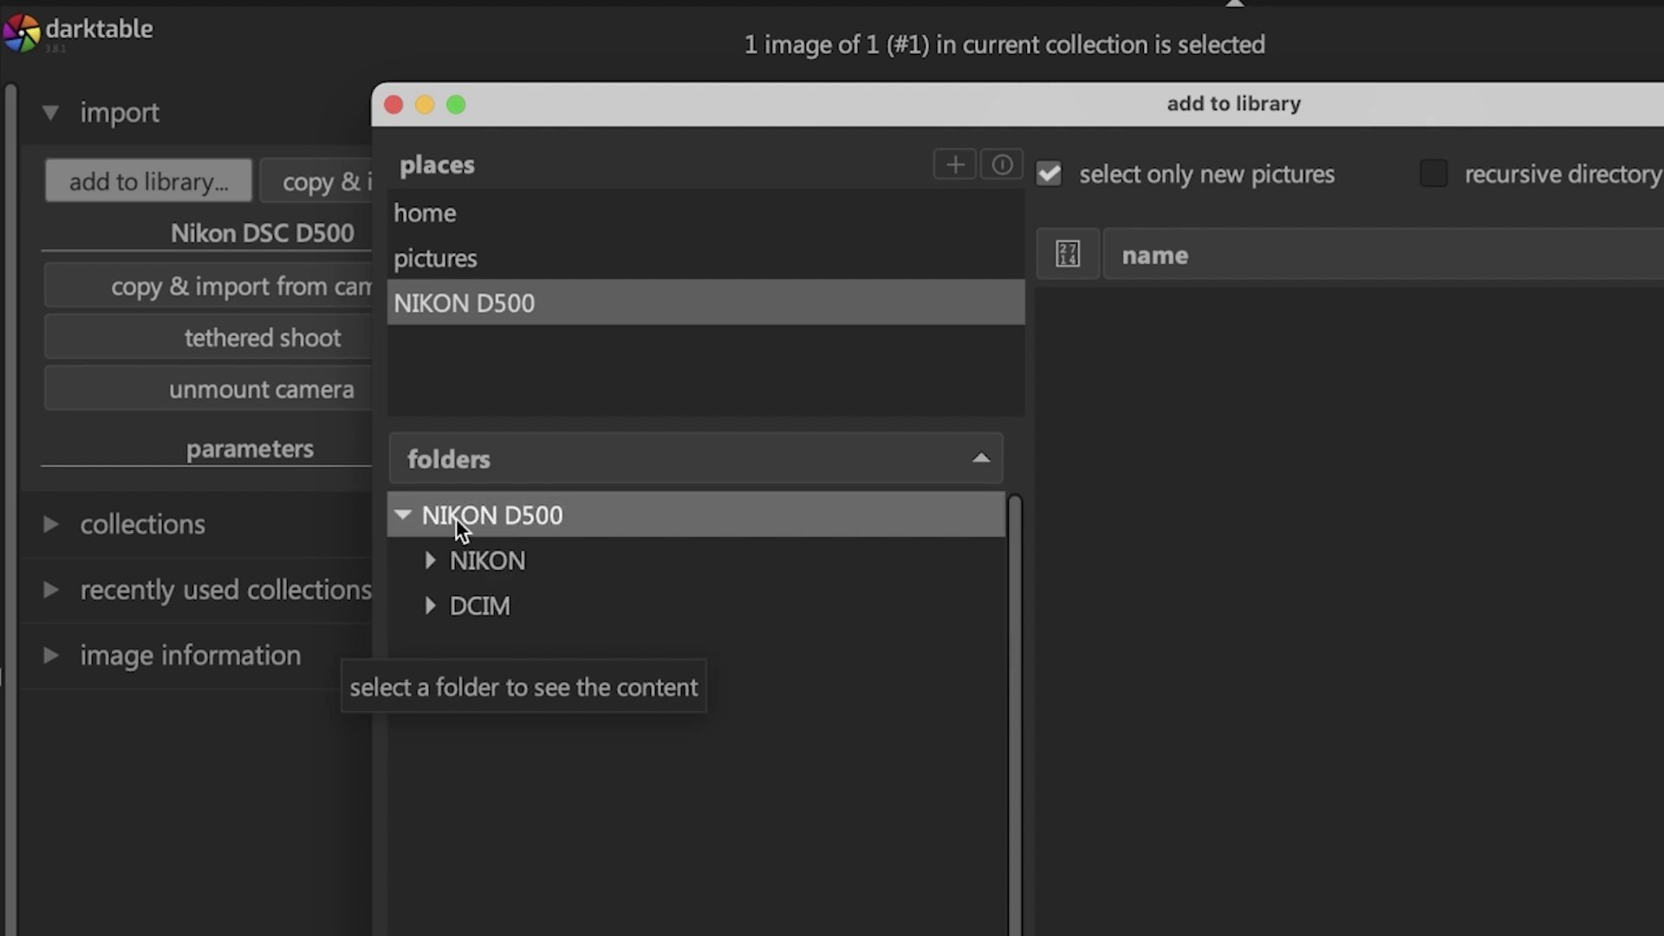
click(531, 516)
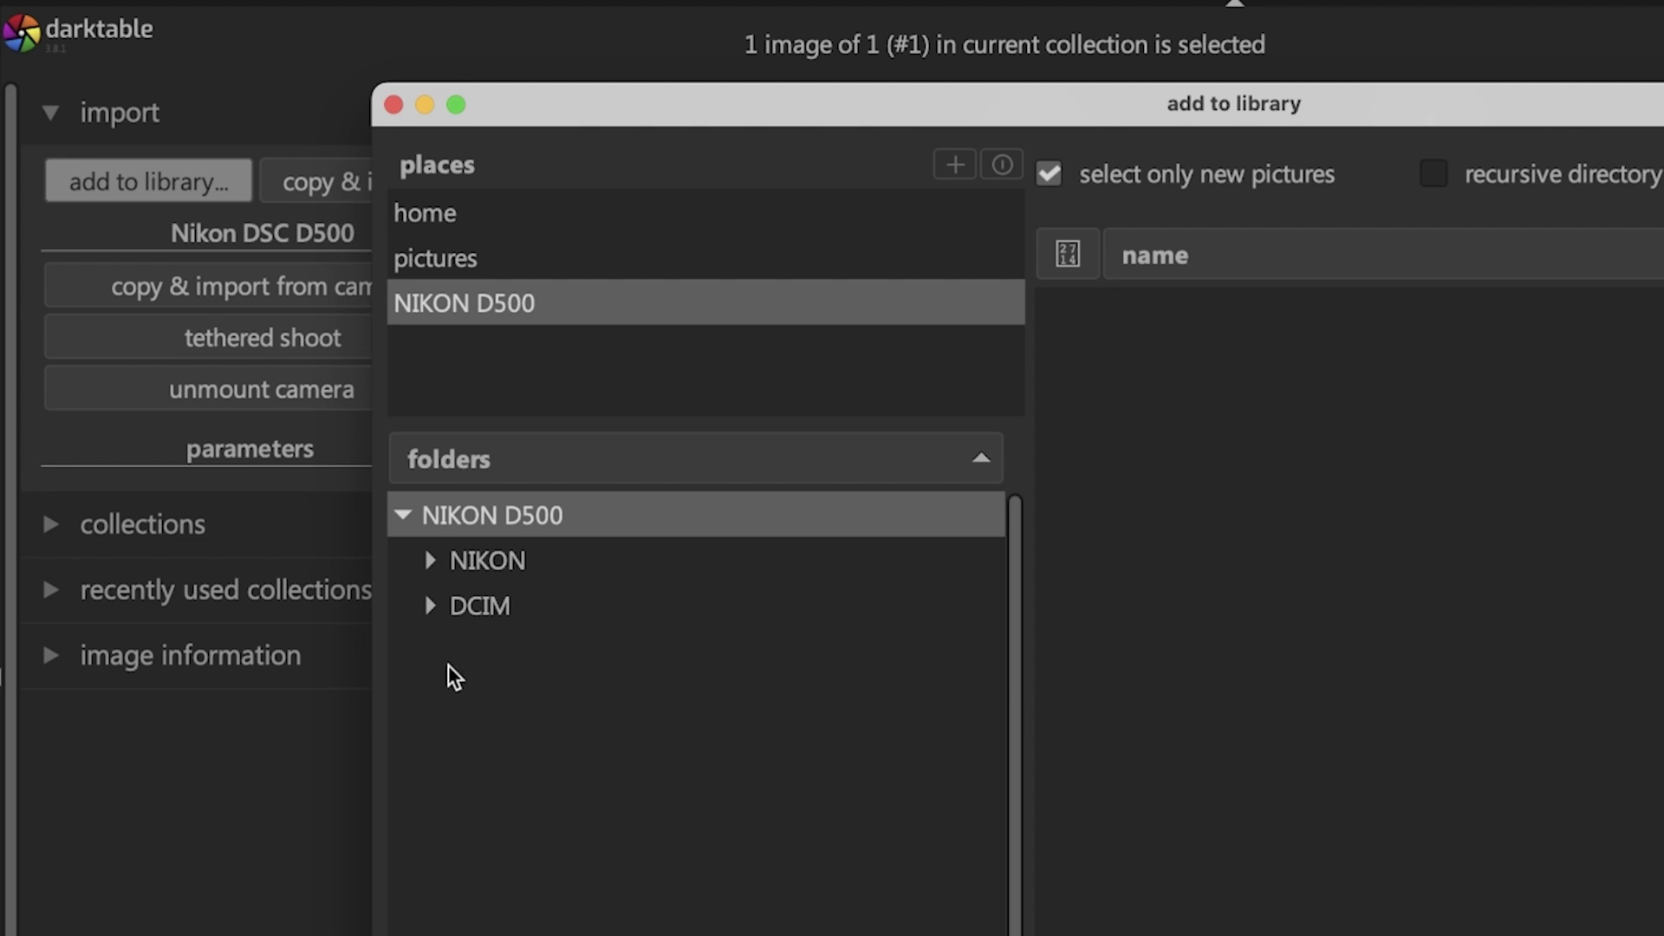
Browse the card's NIKON and DCIM/100ND500 folders, collapse them, and enable recursive directory.
click(430, 560)
click(431, 650)
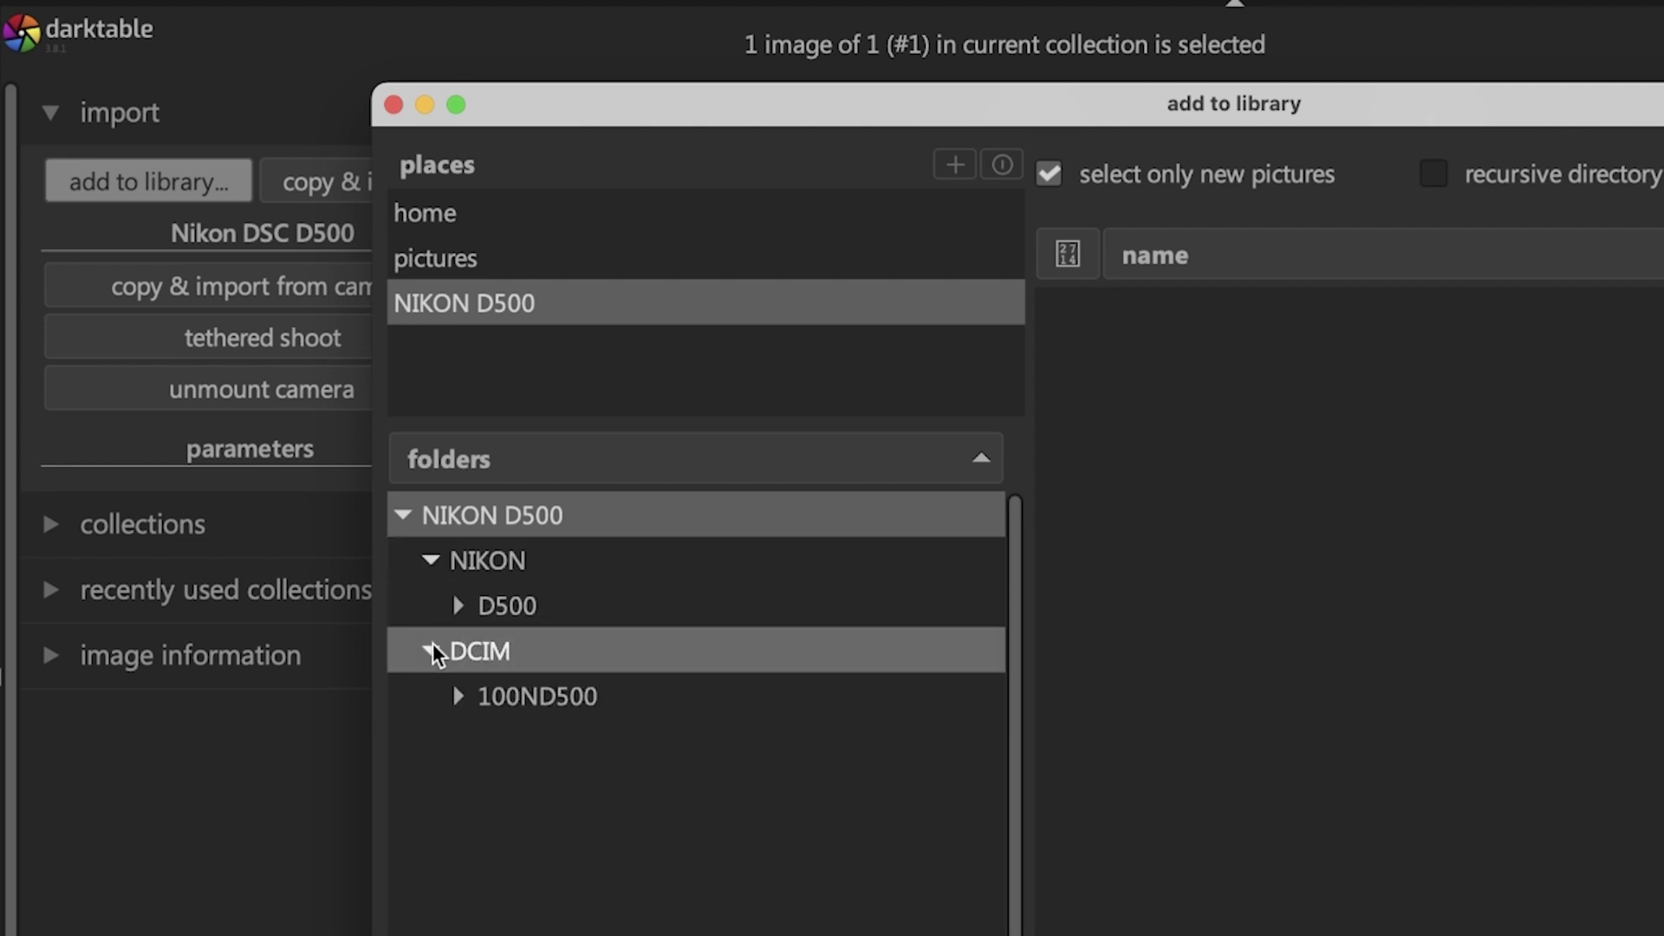
click(492, 692)
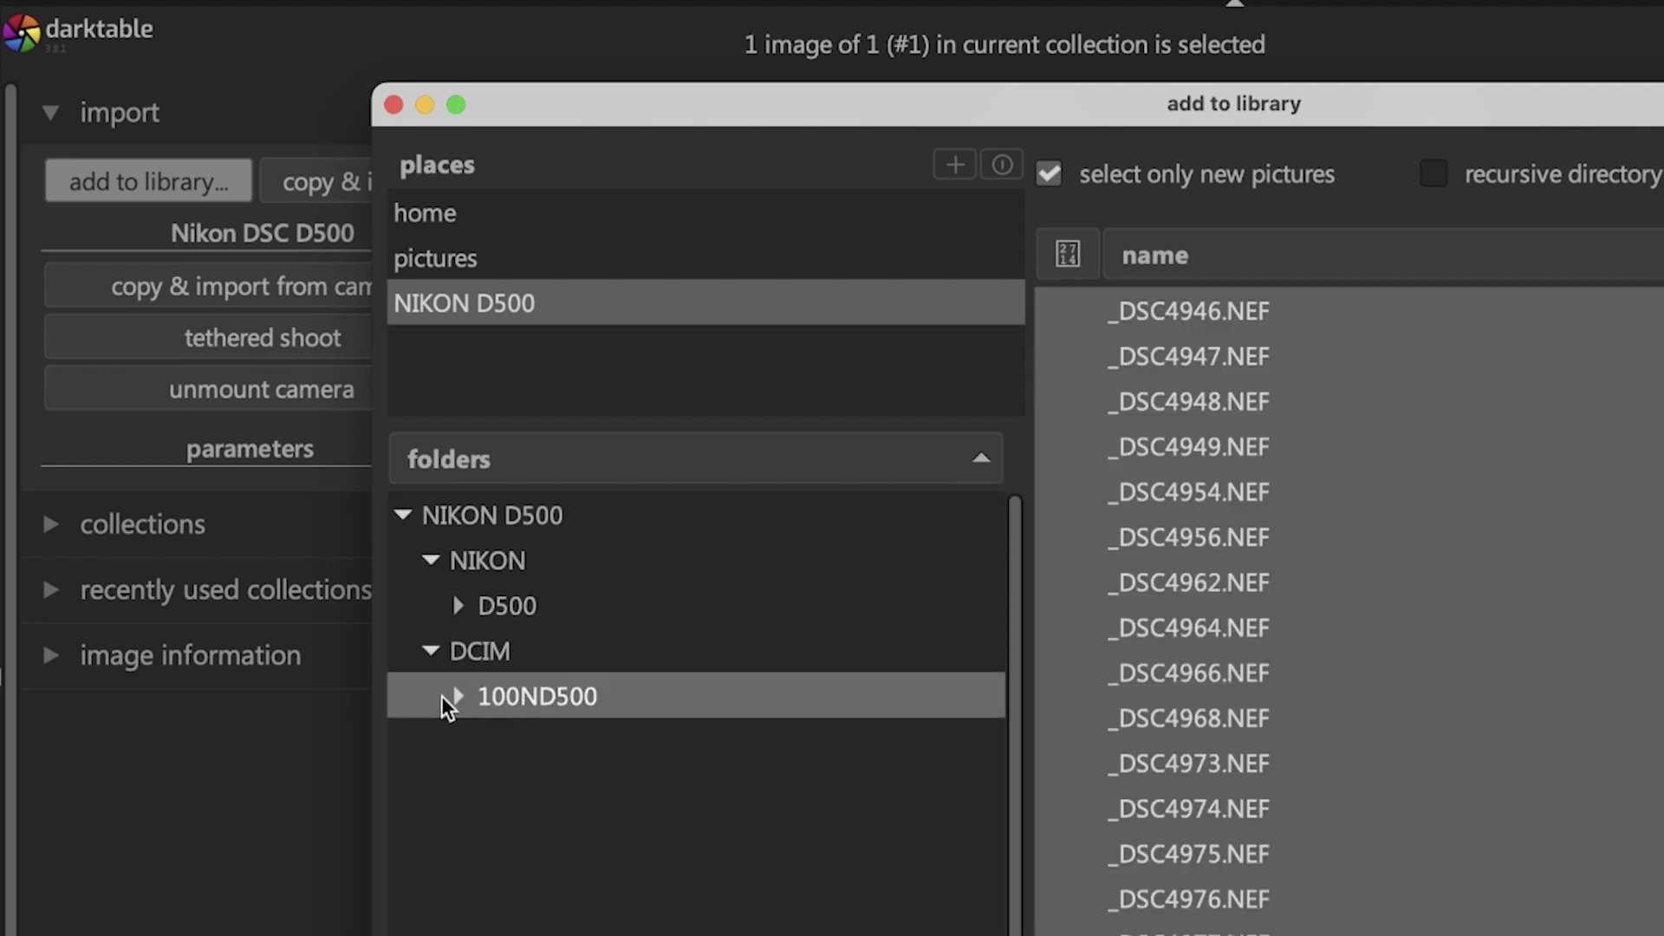
click(477, 610)
click(513, 696)
click(511, 607)
click(518, 554)
click(520, 530)
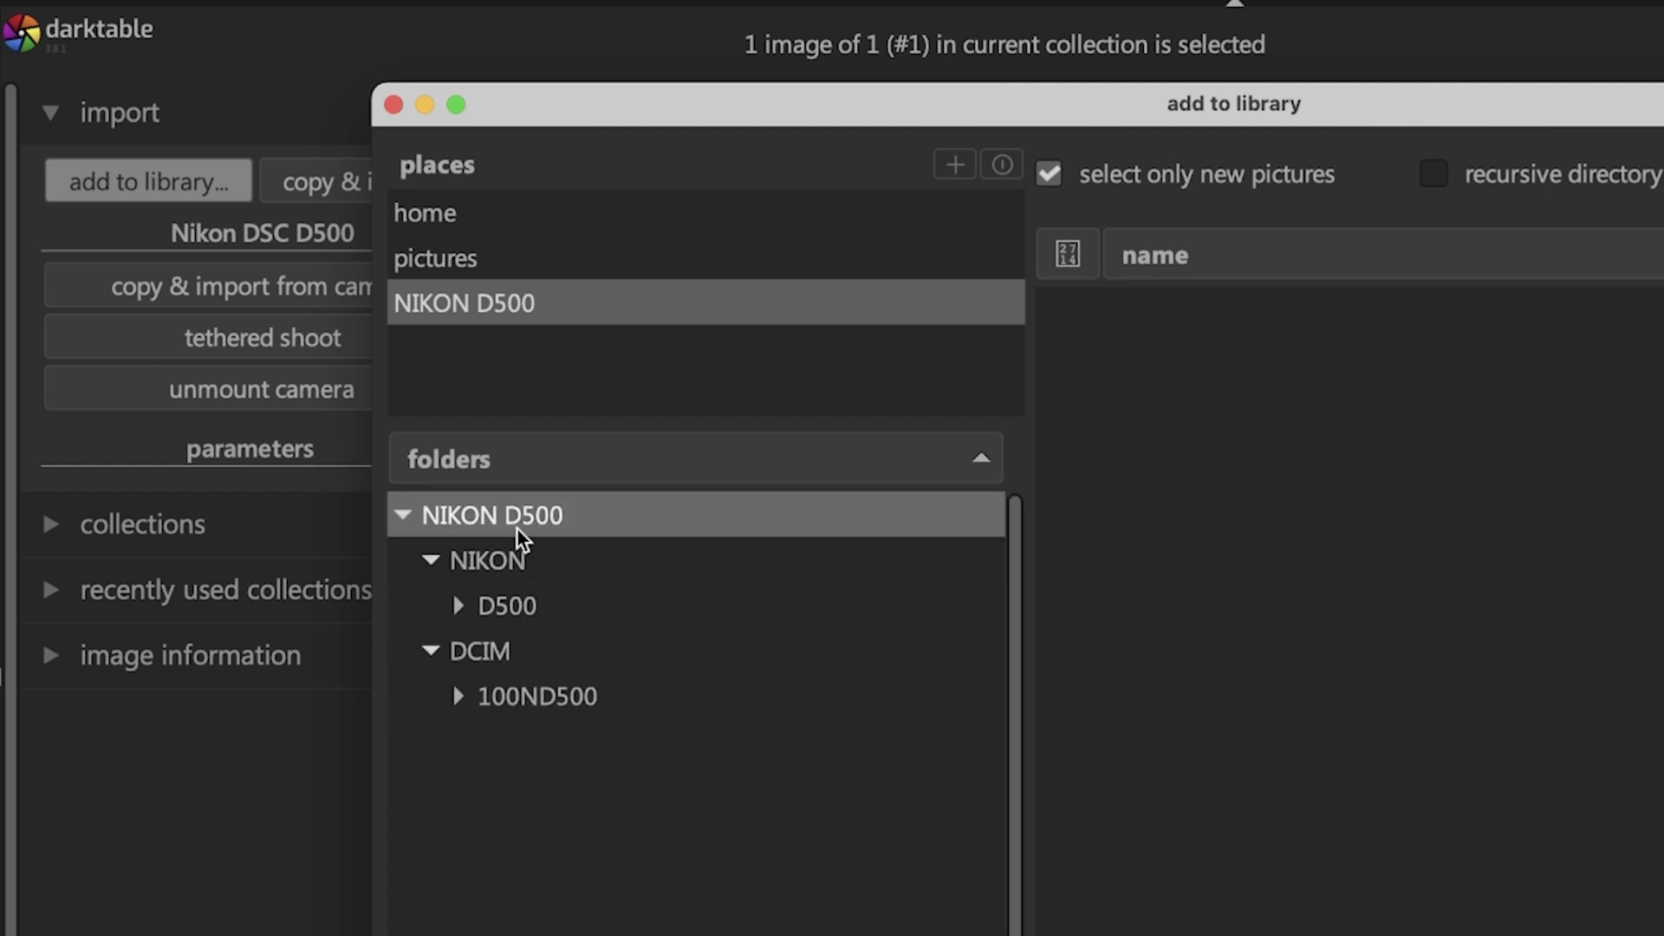
click(440, 565)
click(434, 607)
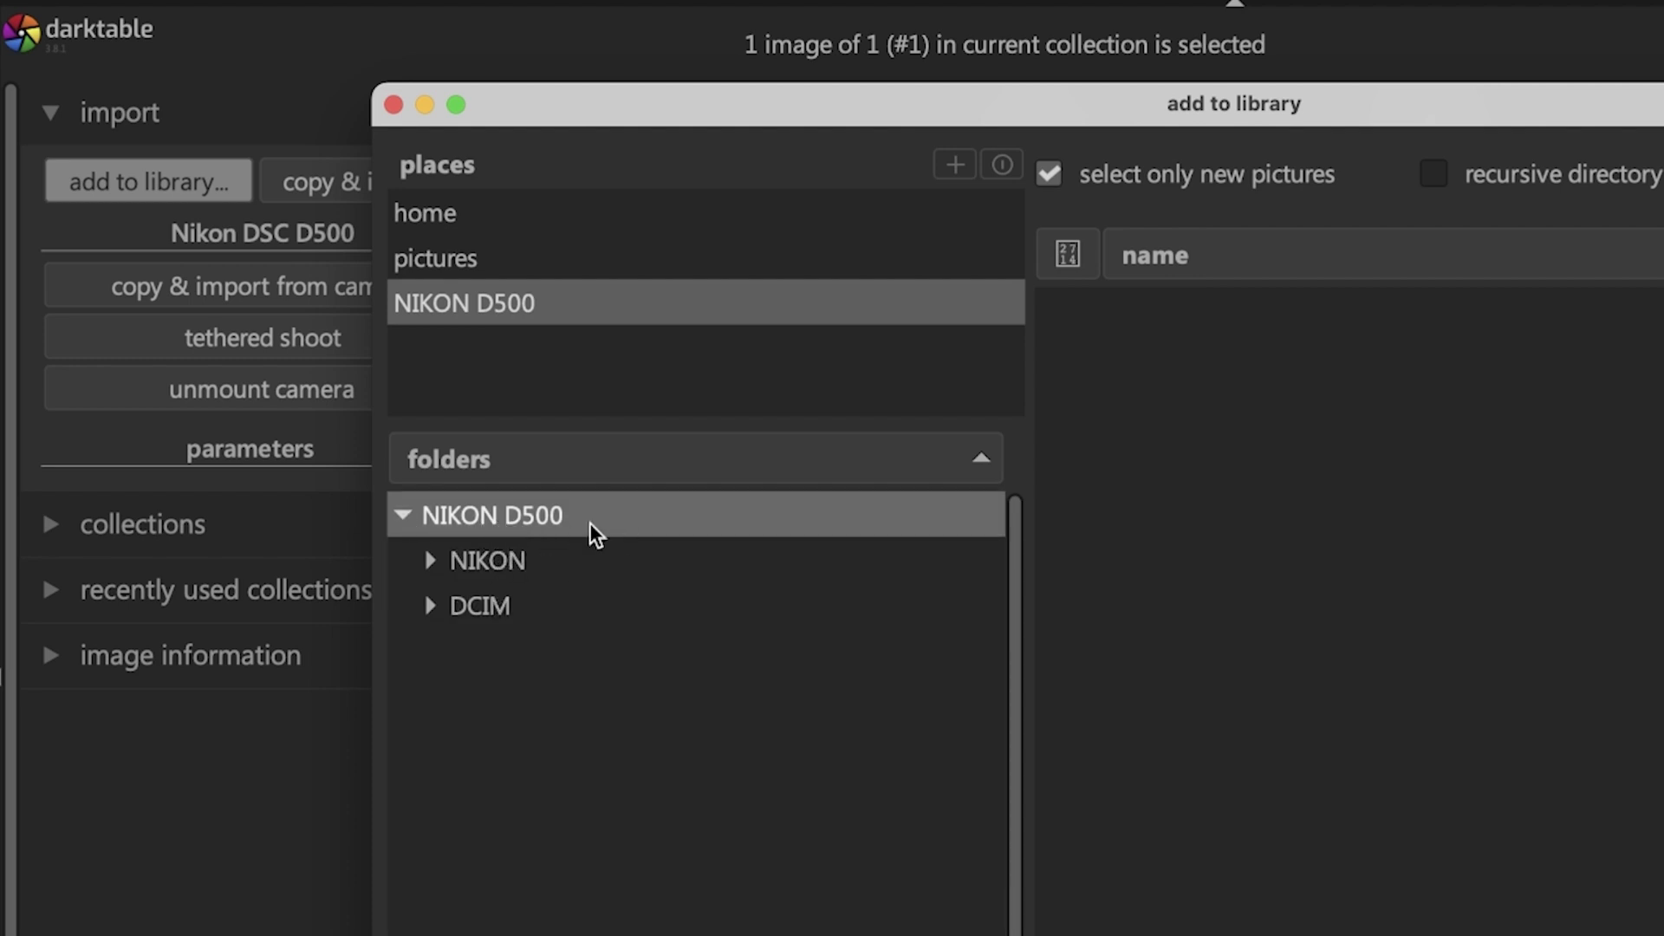
click(1435, 176)
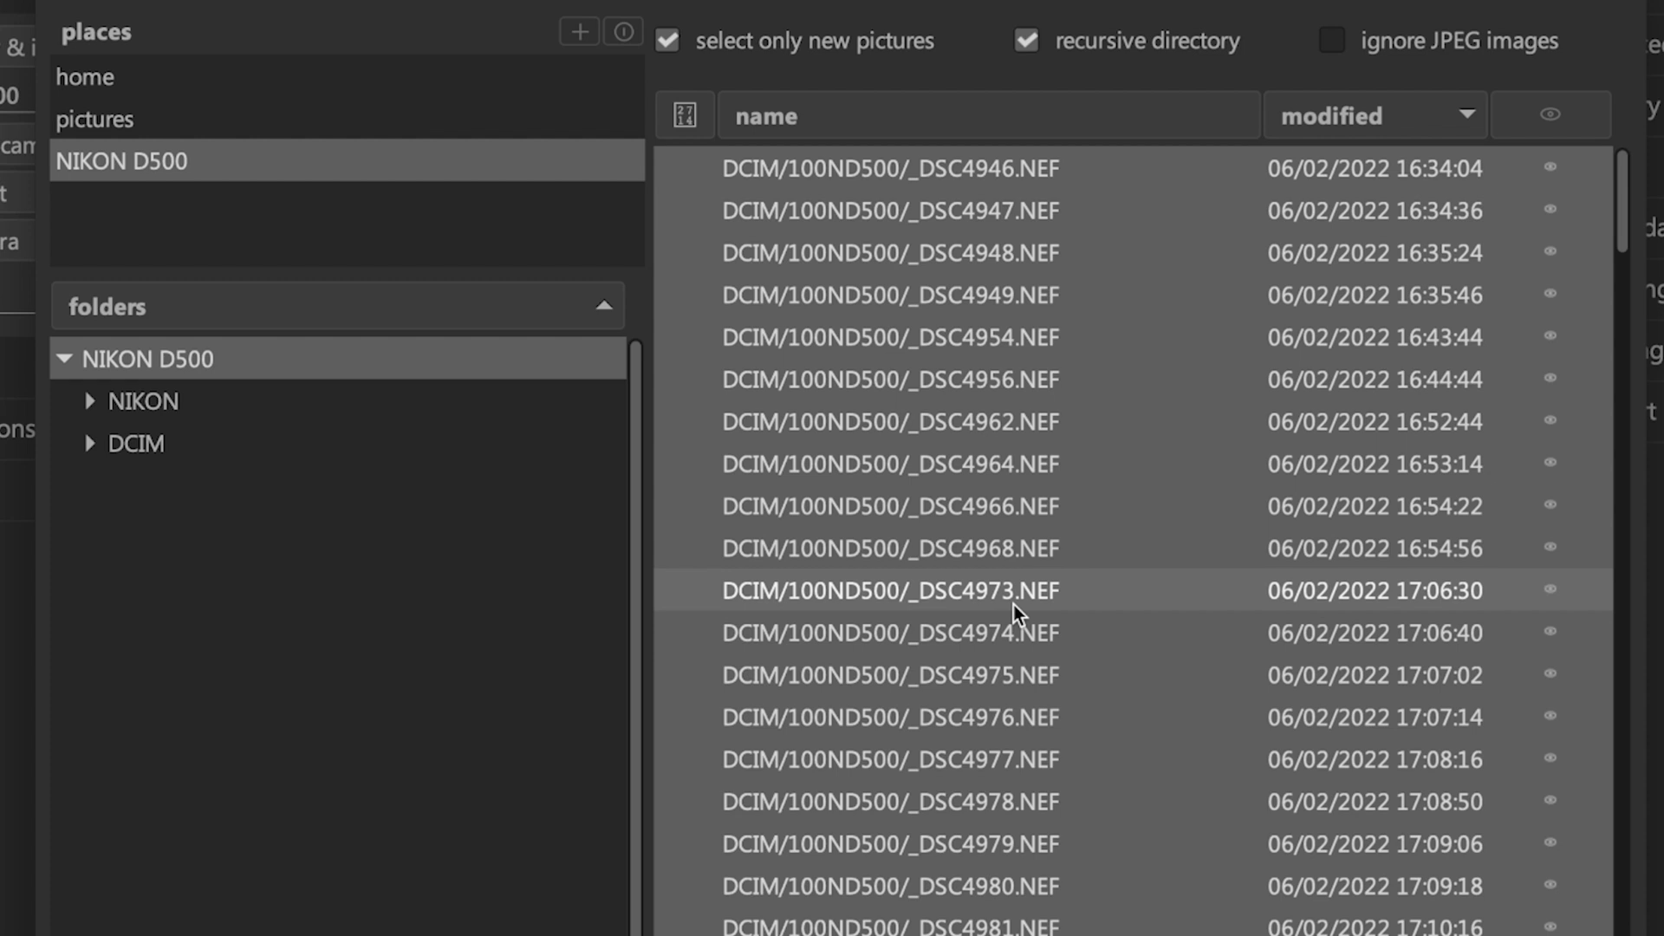
Toggle the file-list thumbnails on, off, and back on for the card's NEF files.
click(1541, 117)
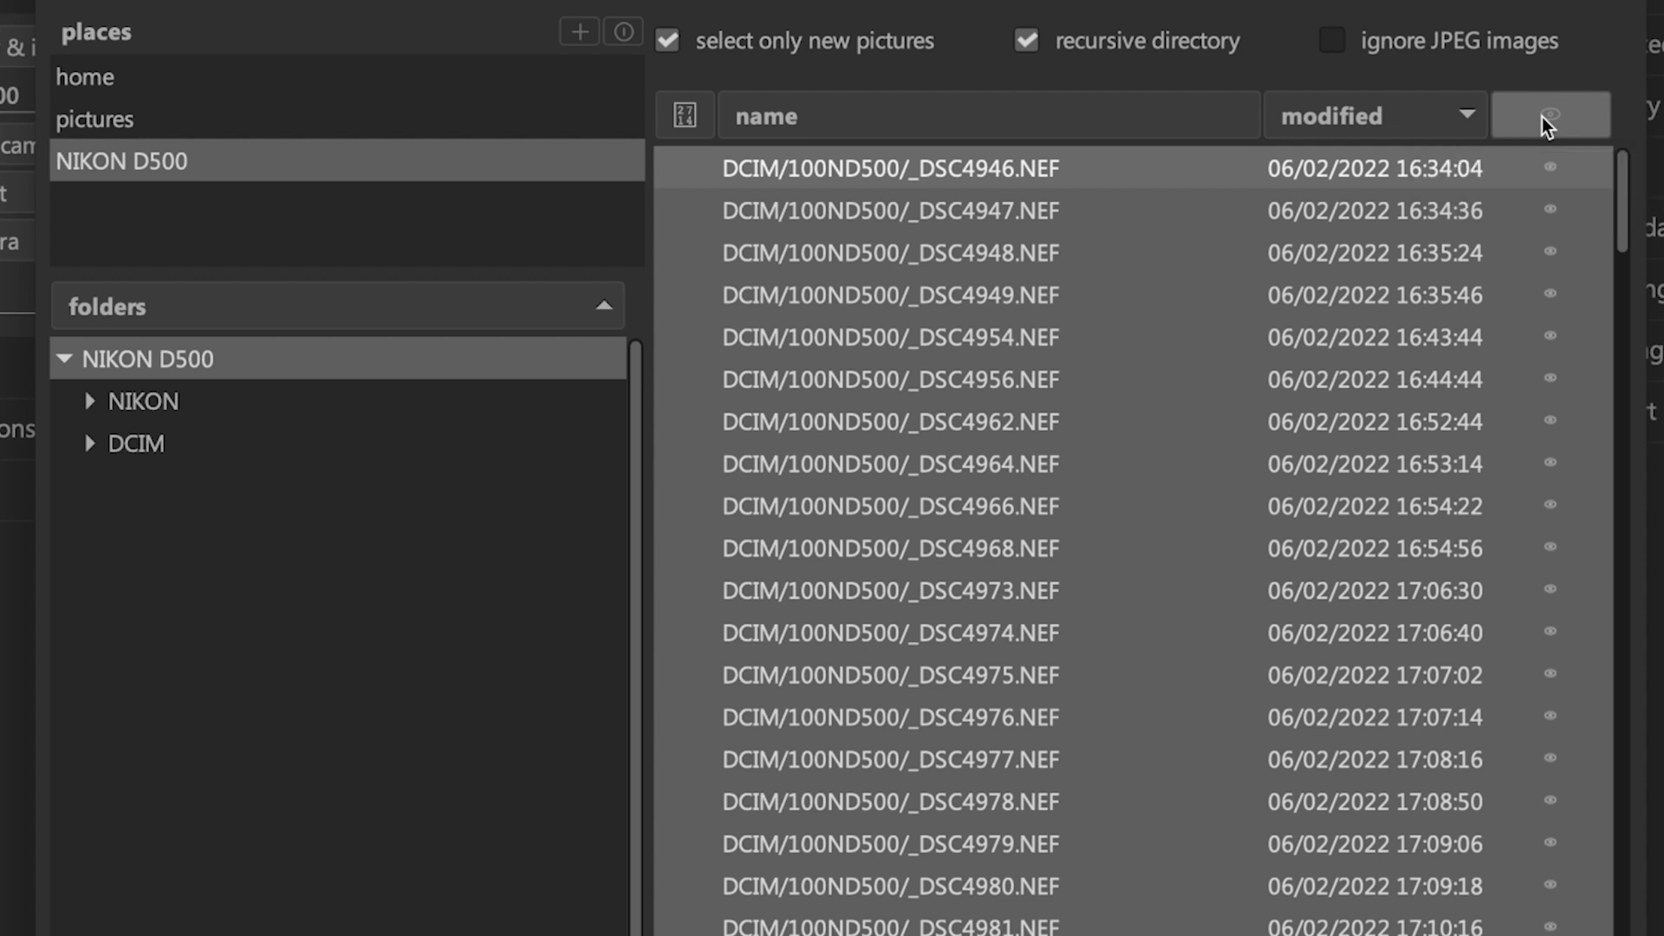
click(1559, 112)
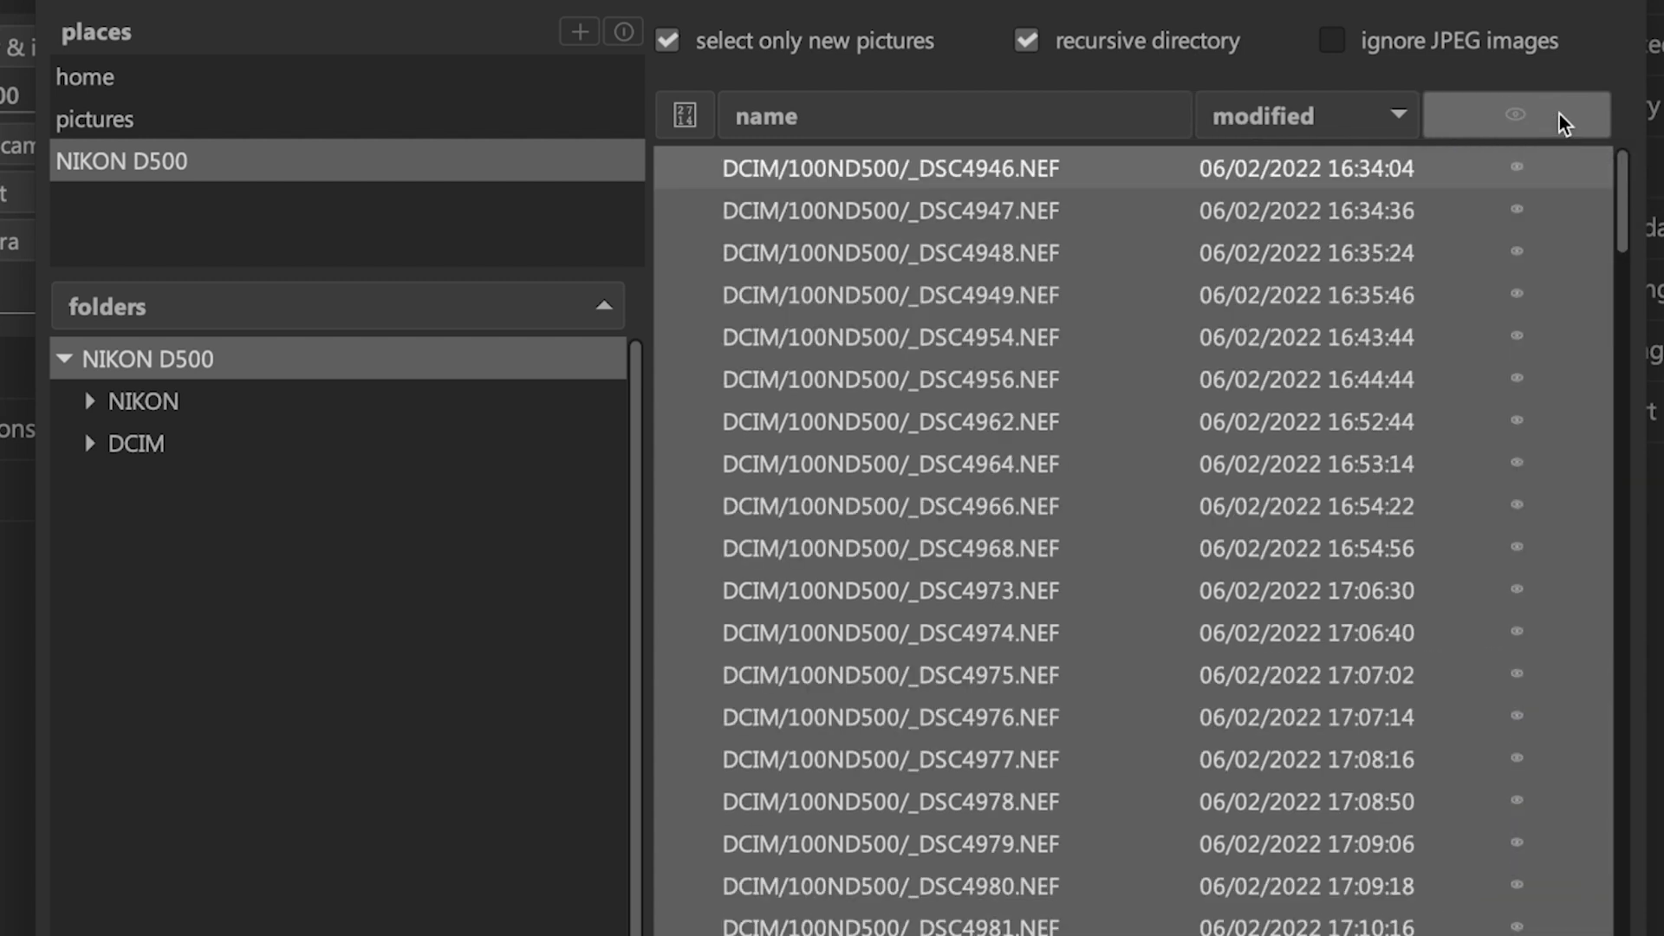
click(1558, 112)
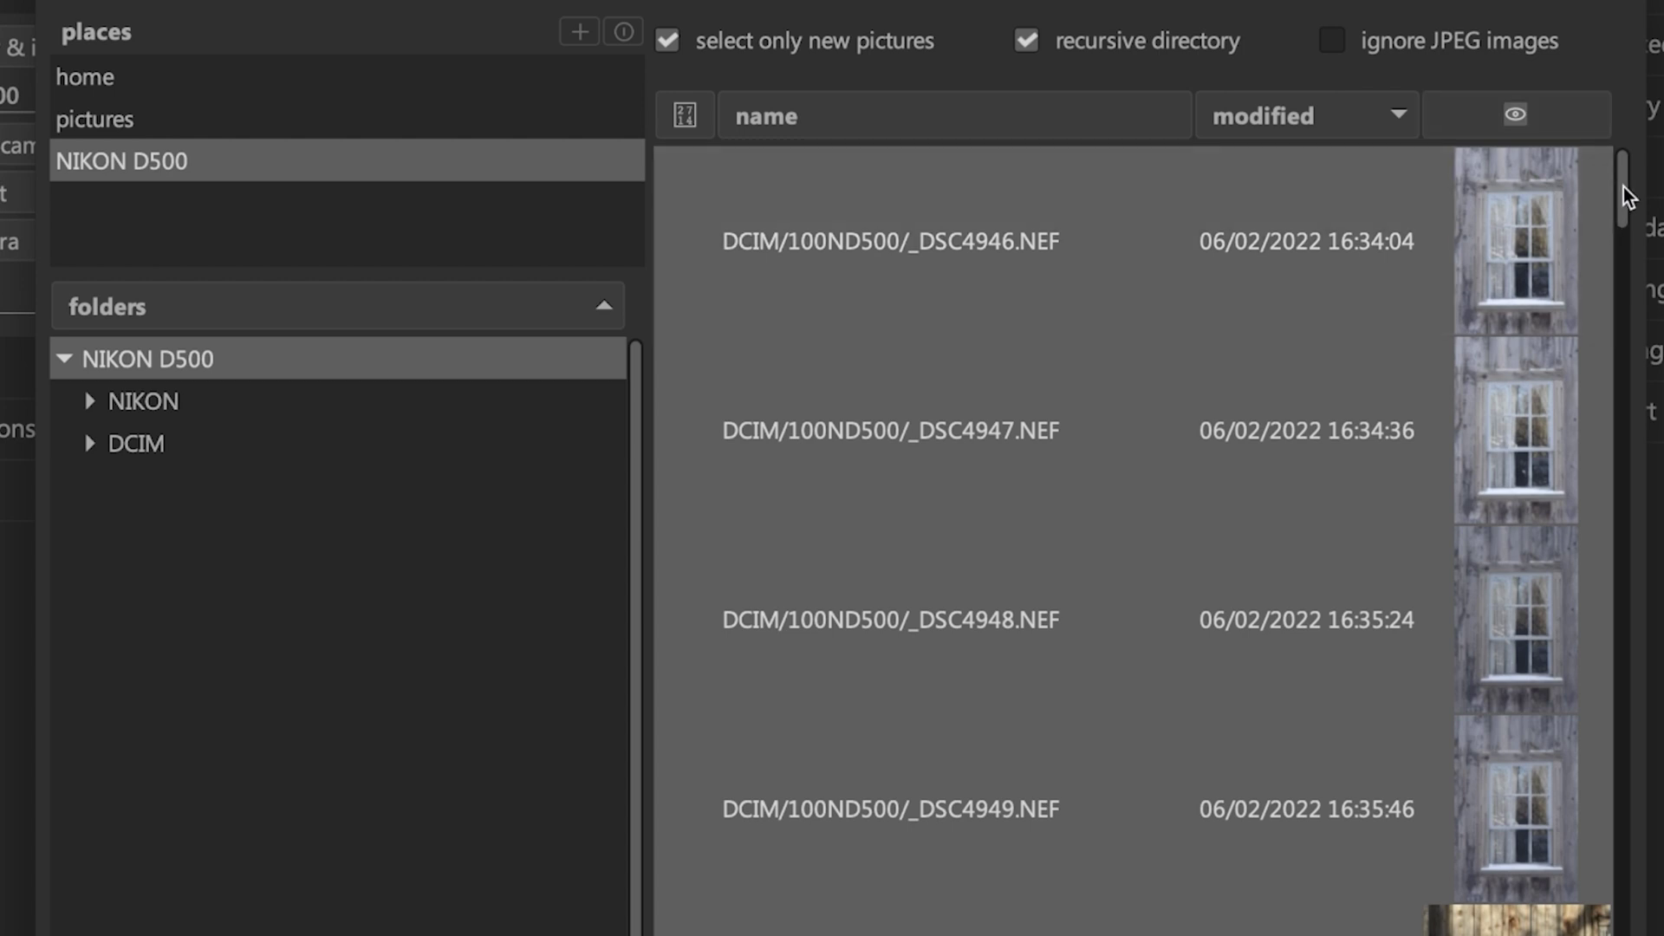
Select _DSC4946.NEF and add _DSC4949, _DSC4962 and _DSC4968 to the selection.
drag(1628, 196, 1621, 161)
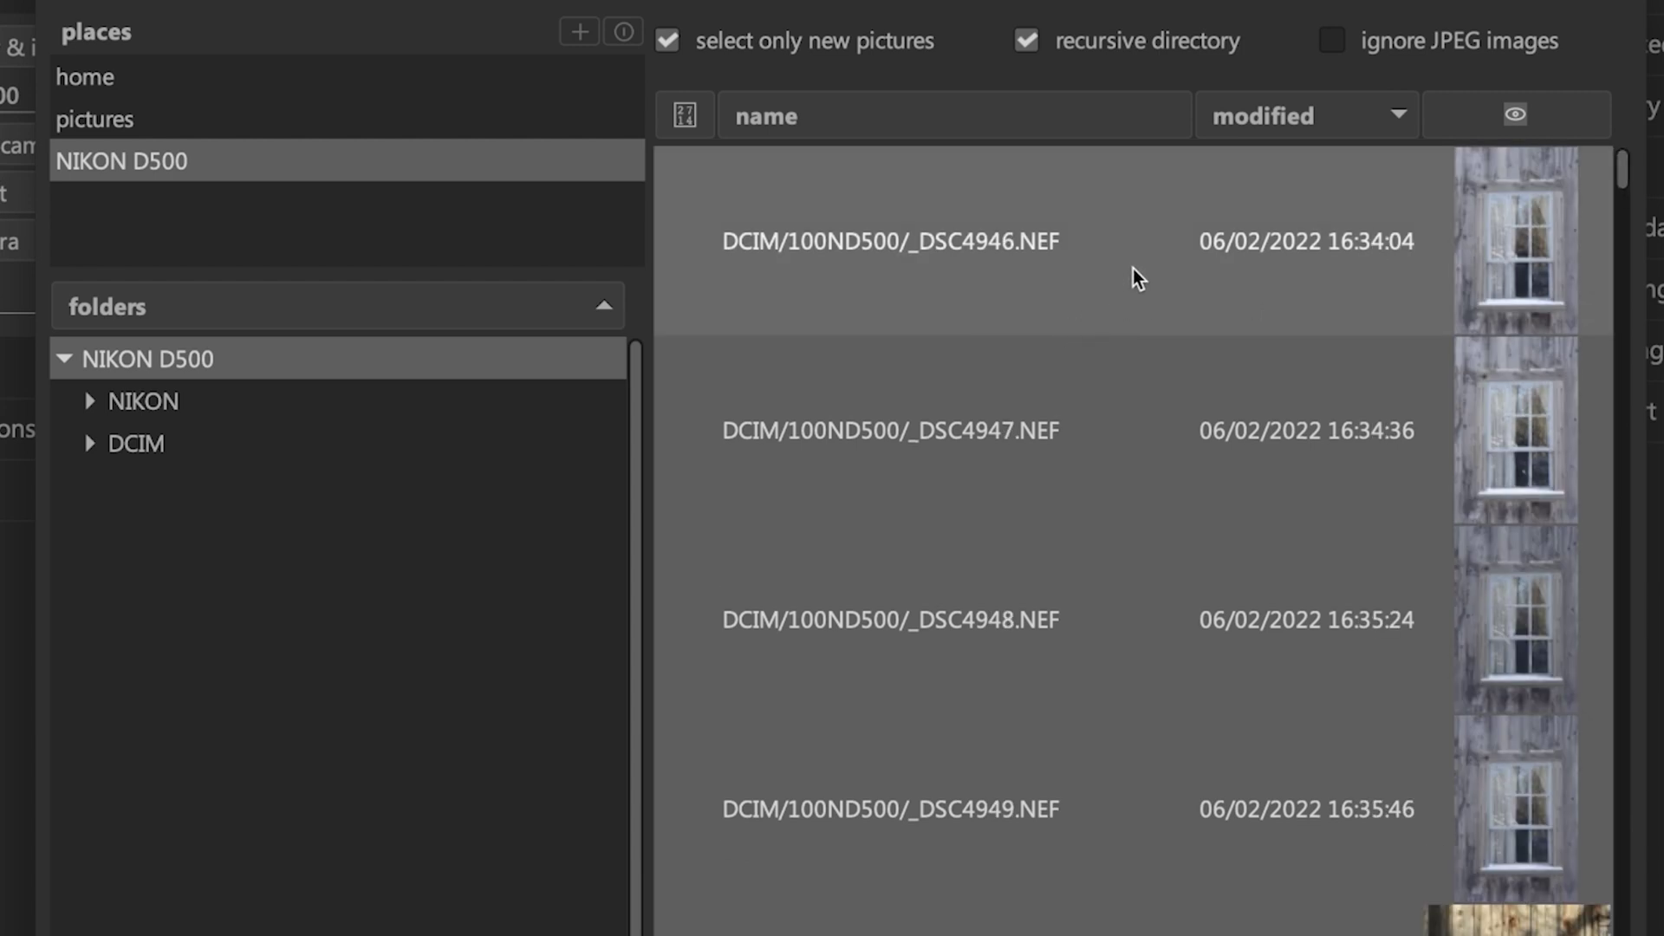
click(1109, 266)
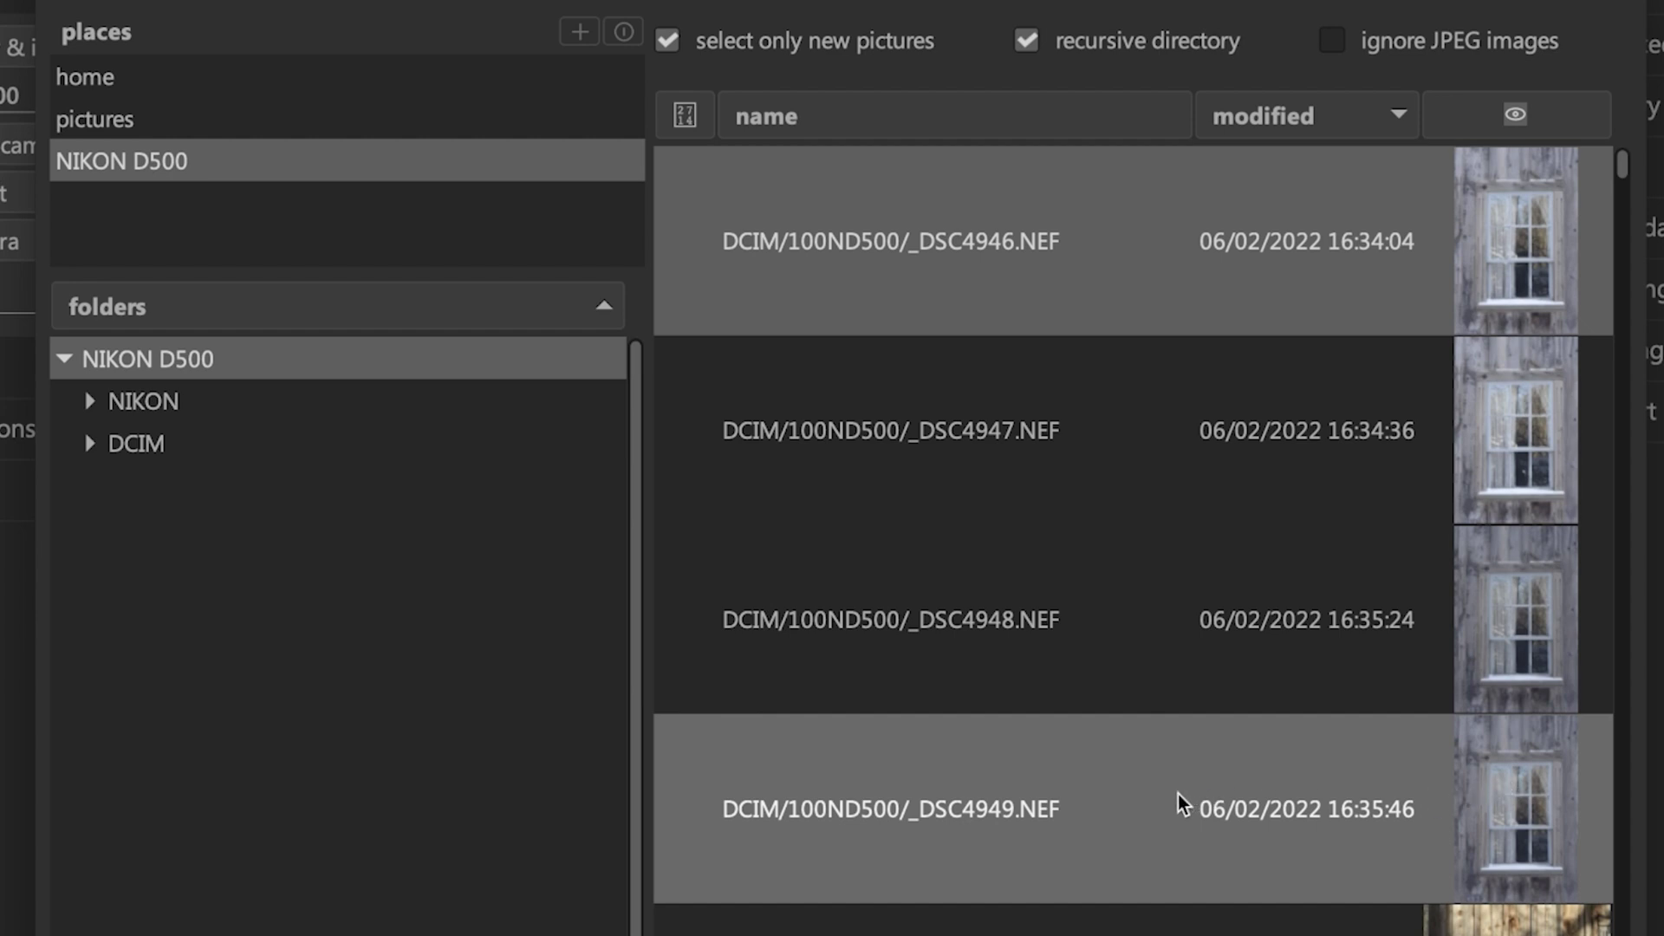
ctrl+click(1353, 793)
scroll(1161, 797, down, 5)
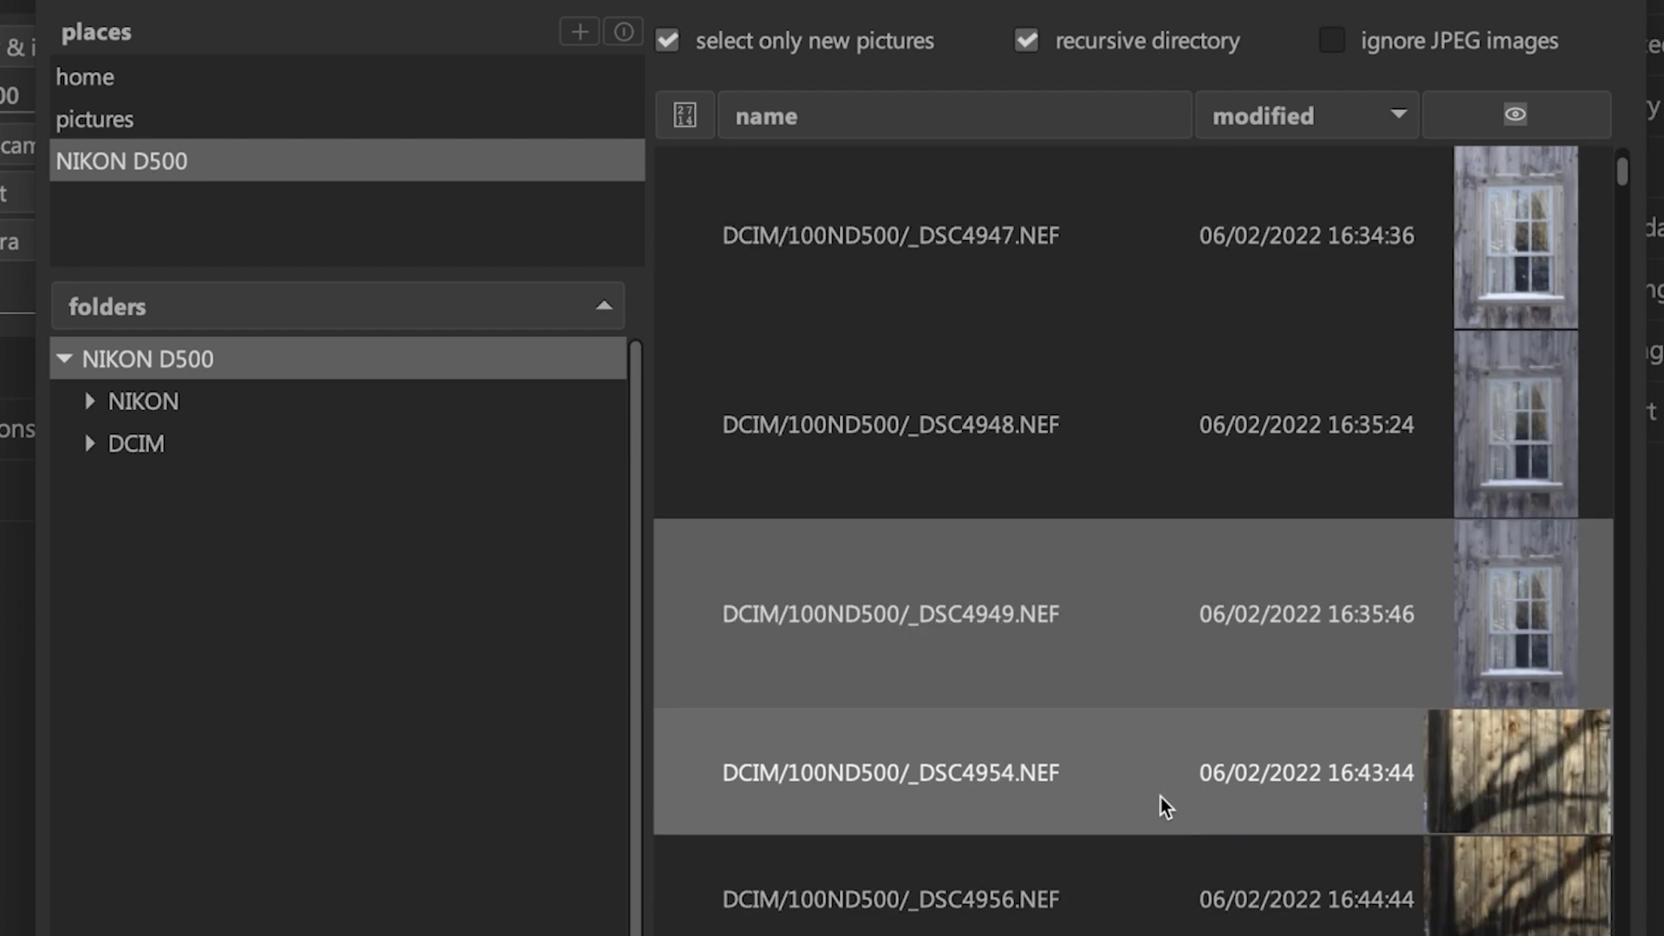
ctrl+click(1119, 746)
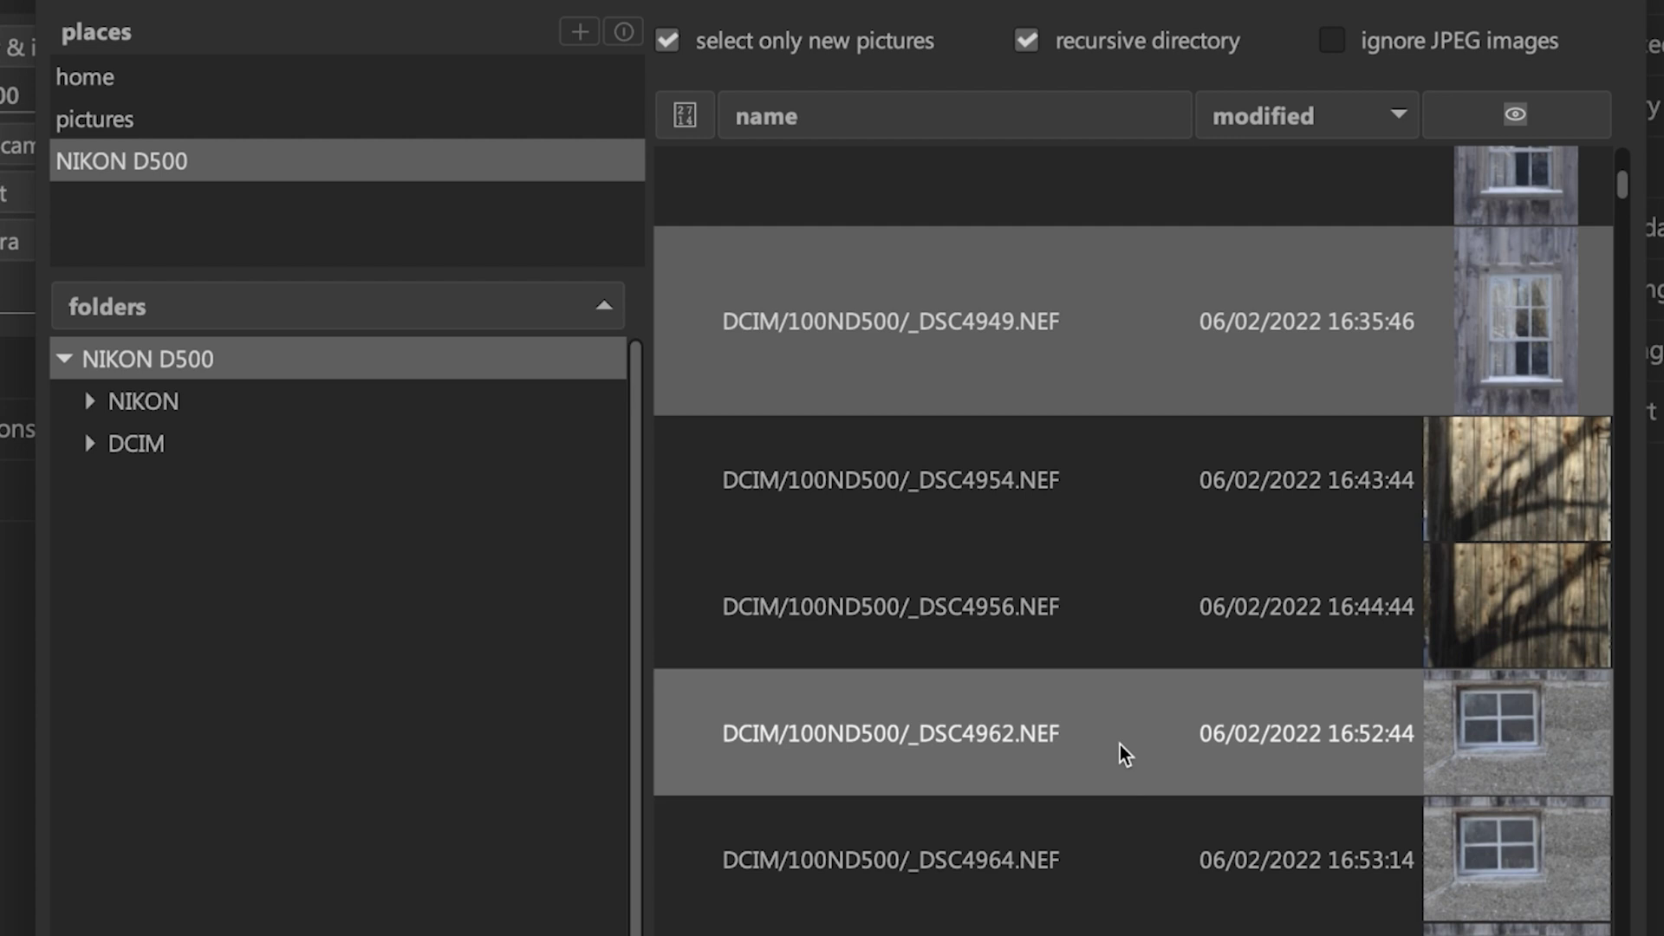
scroll(1135, 789, down, 3)
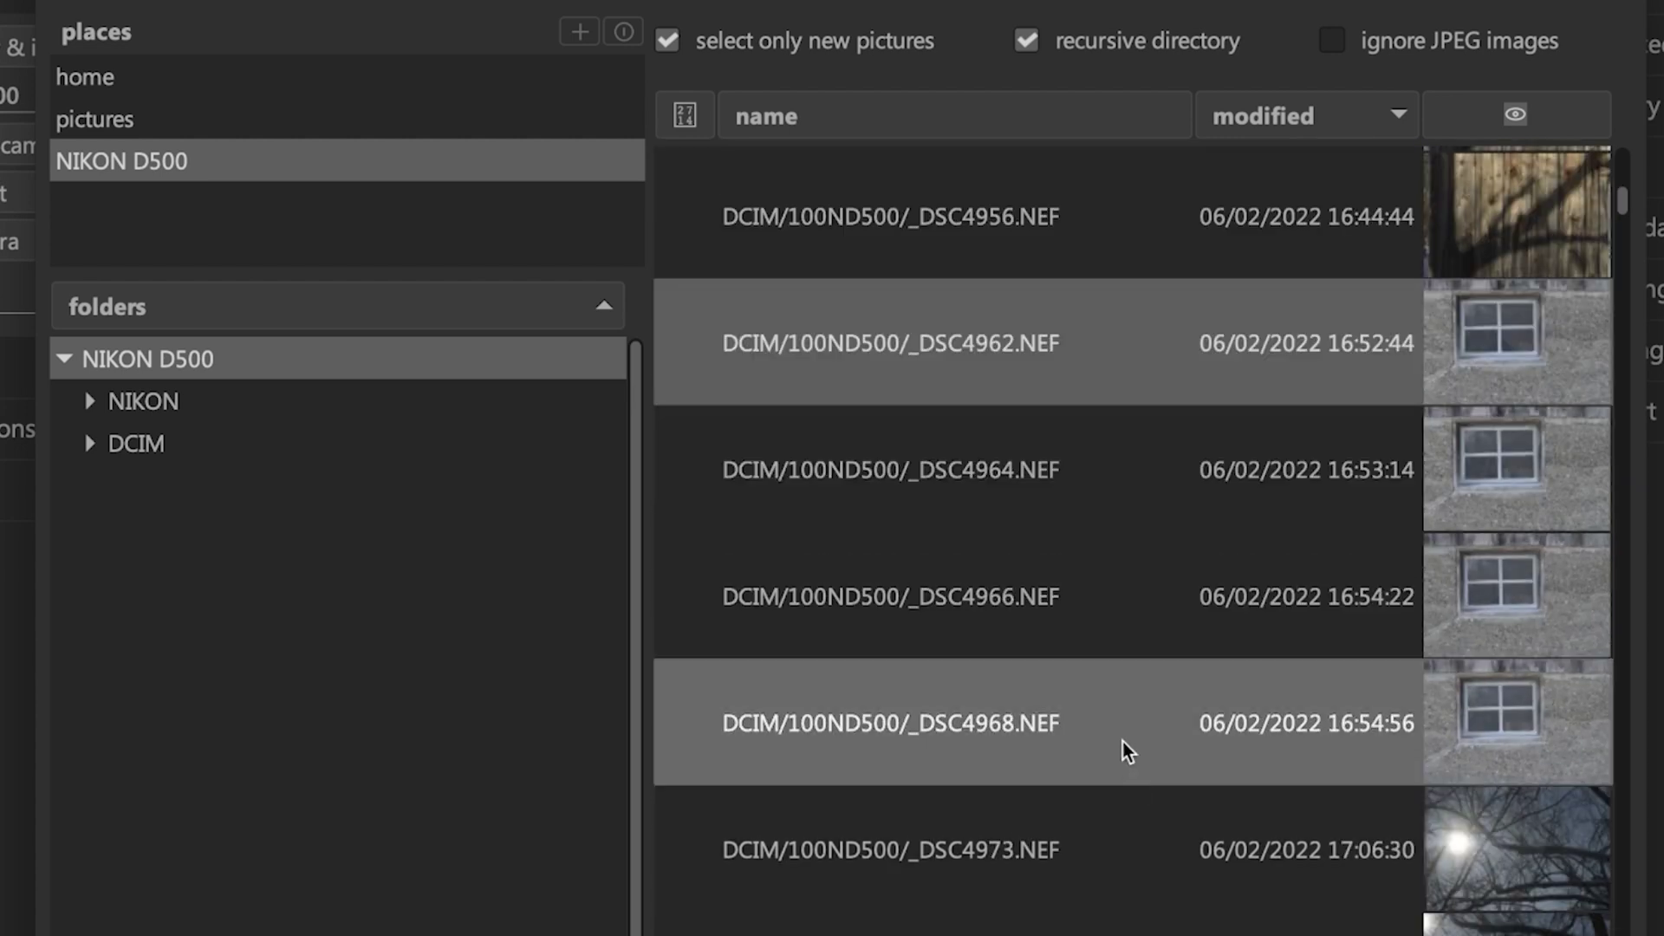
ctrl+click(1122, 741)
Drop _DSC4962 from the selection, extend it from _DSC4947.NEF onward, and close the dialog.
click(1149, 694)
scroll(1272, 726, up, 5)
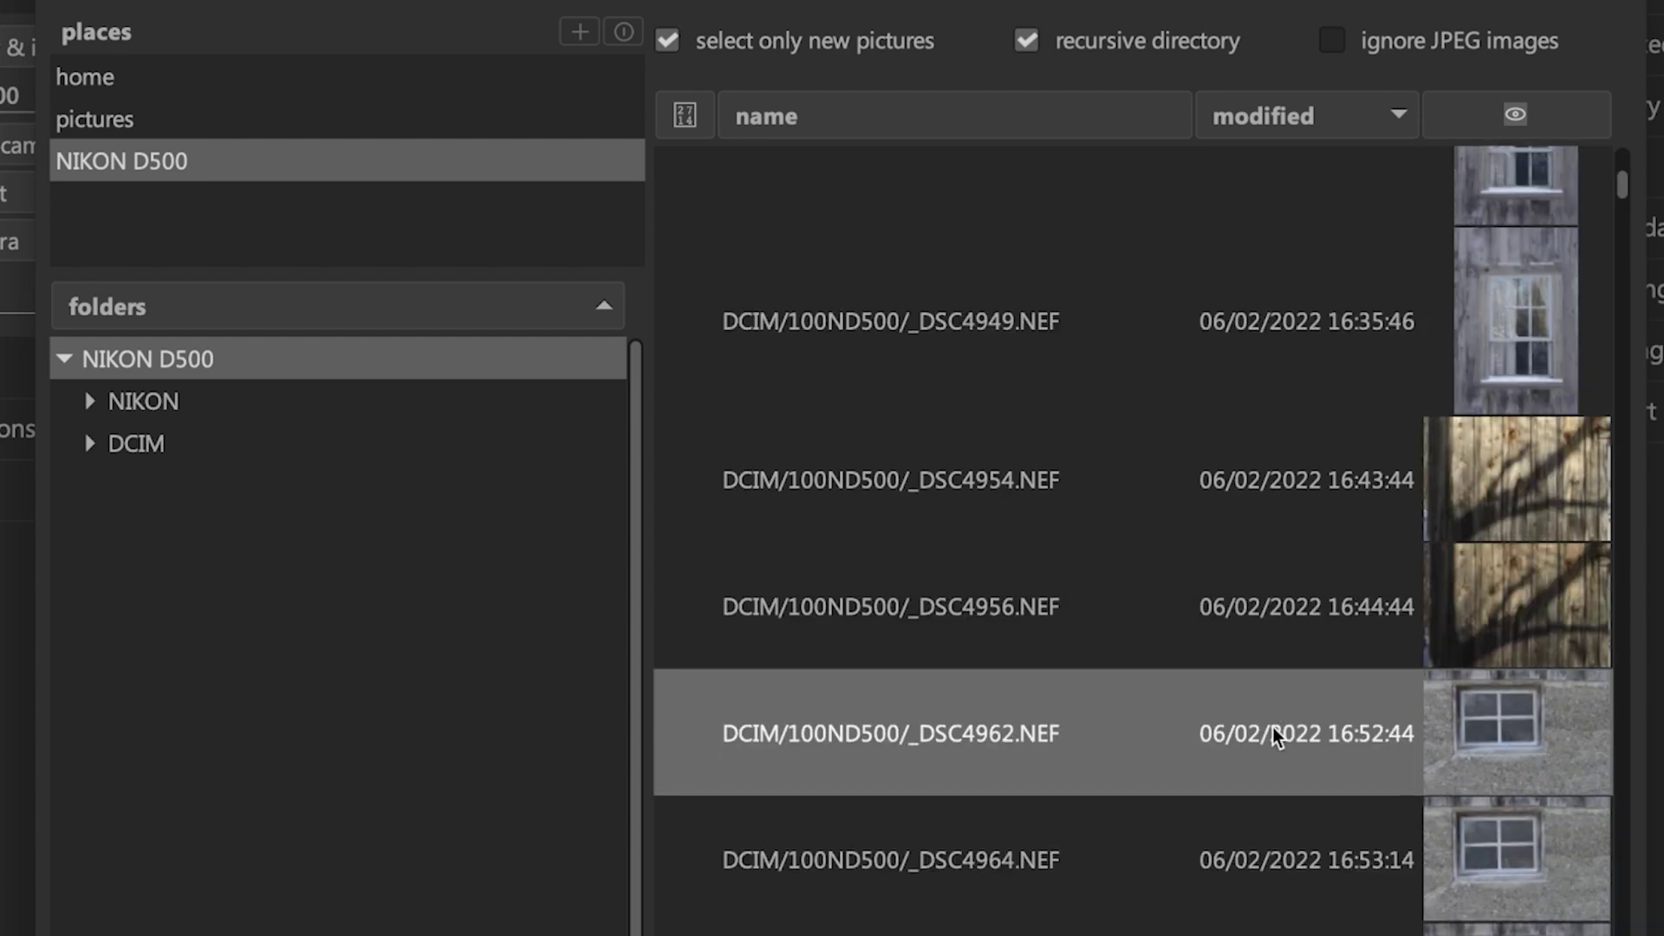
scroll(1272, 727, up, 2)
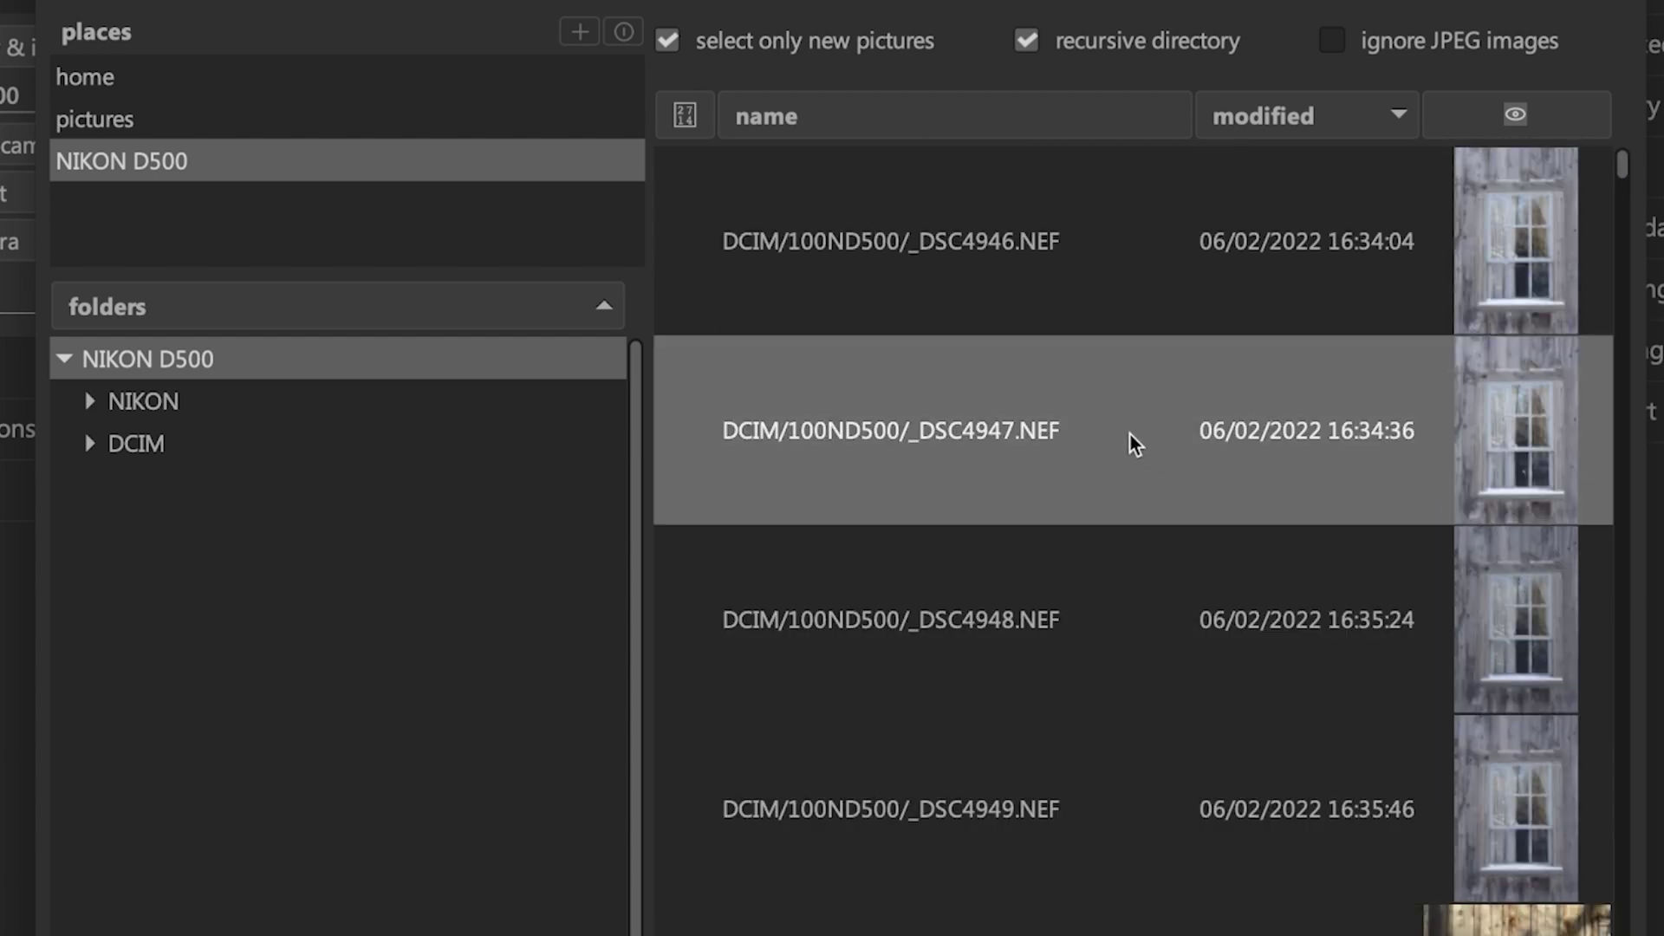
shift+click(1141, 440)
scroll(1142, 439, down, 3)
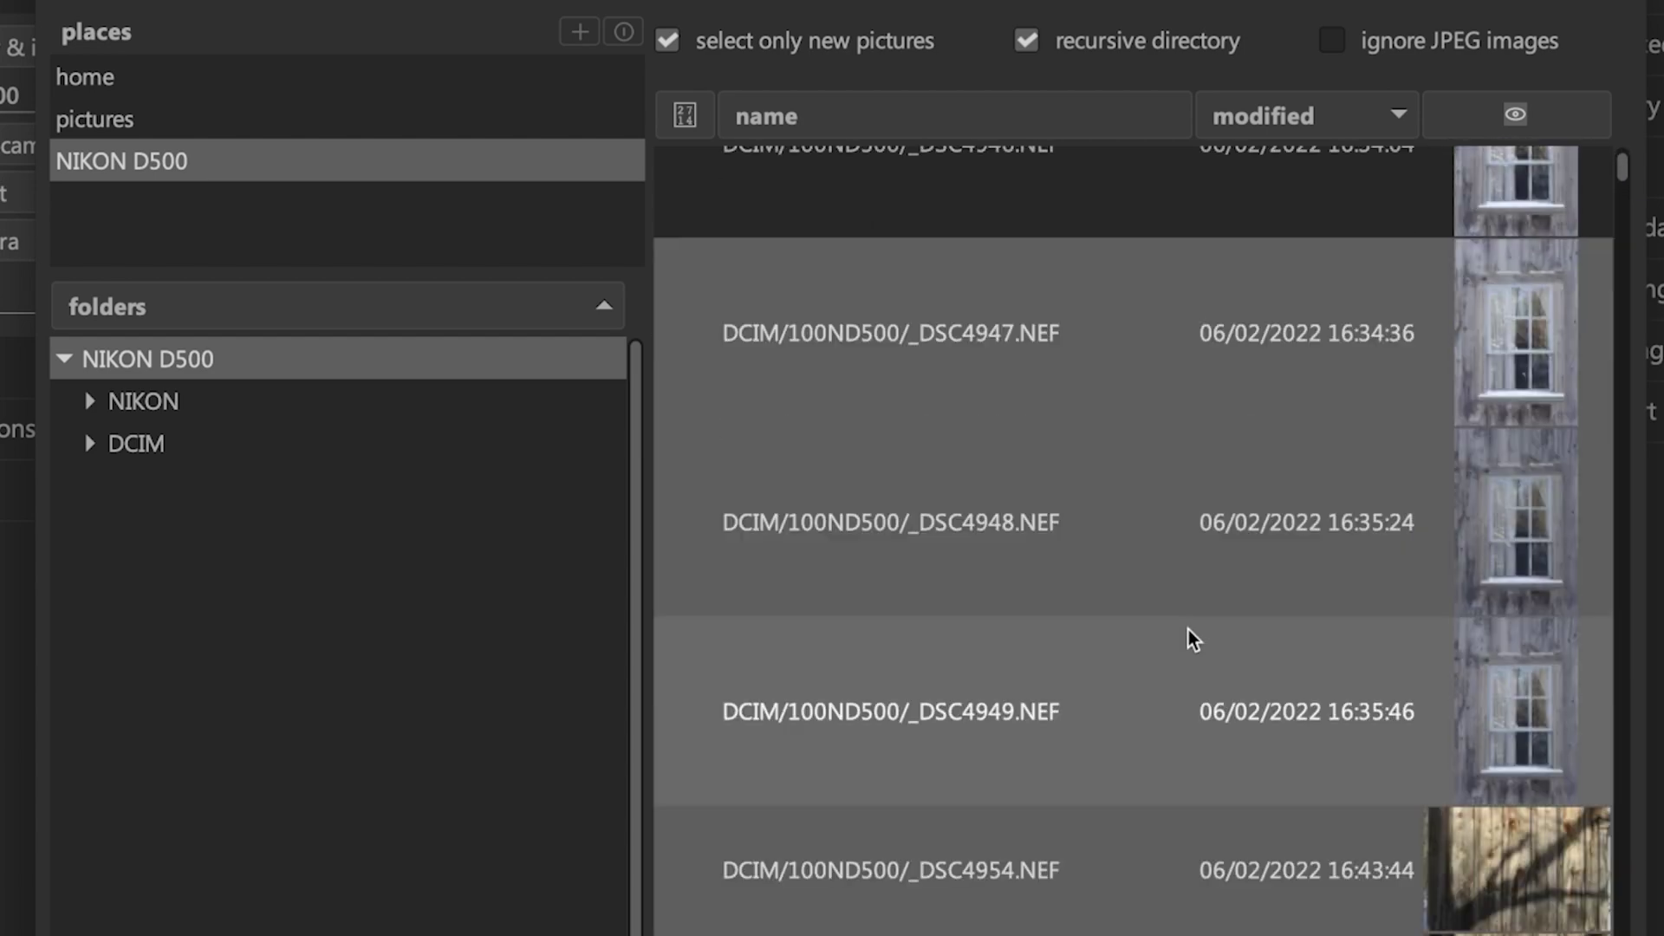
scroll(1182, 653, down, 4)
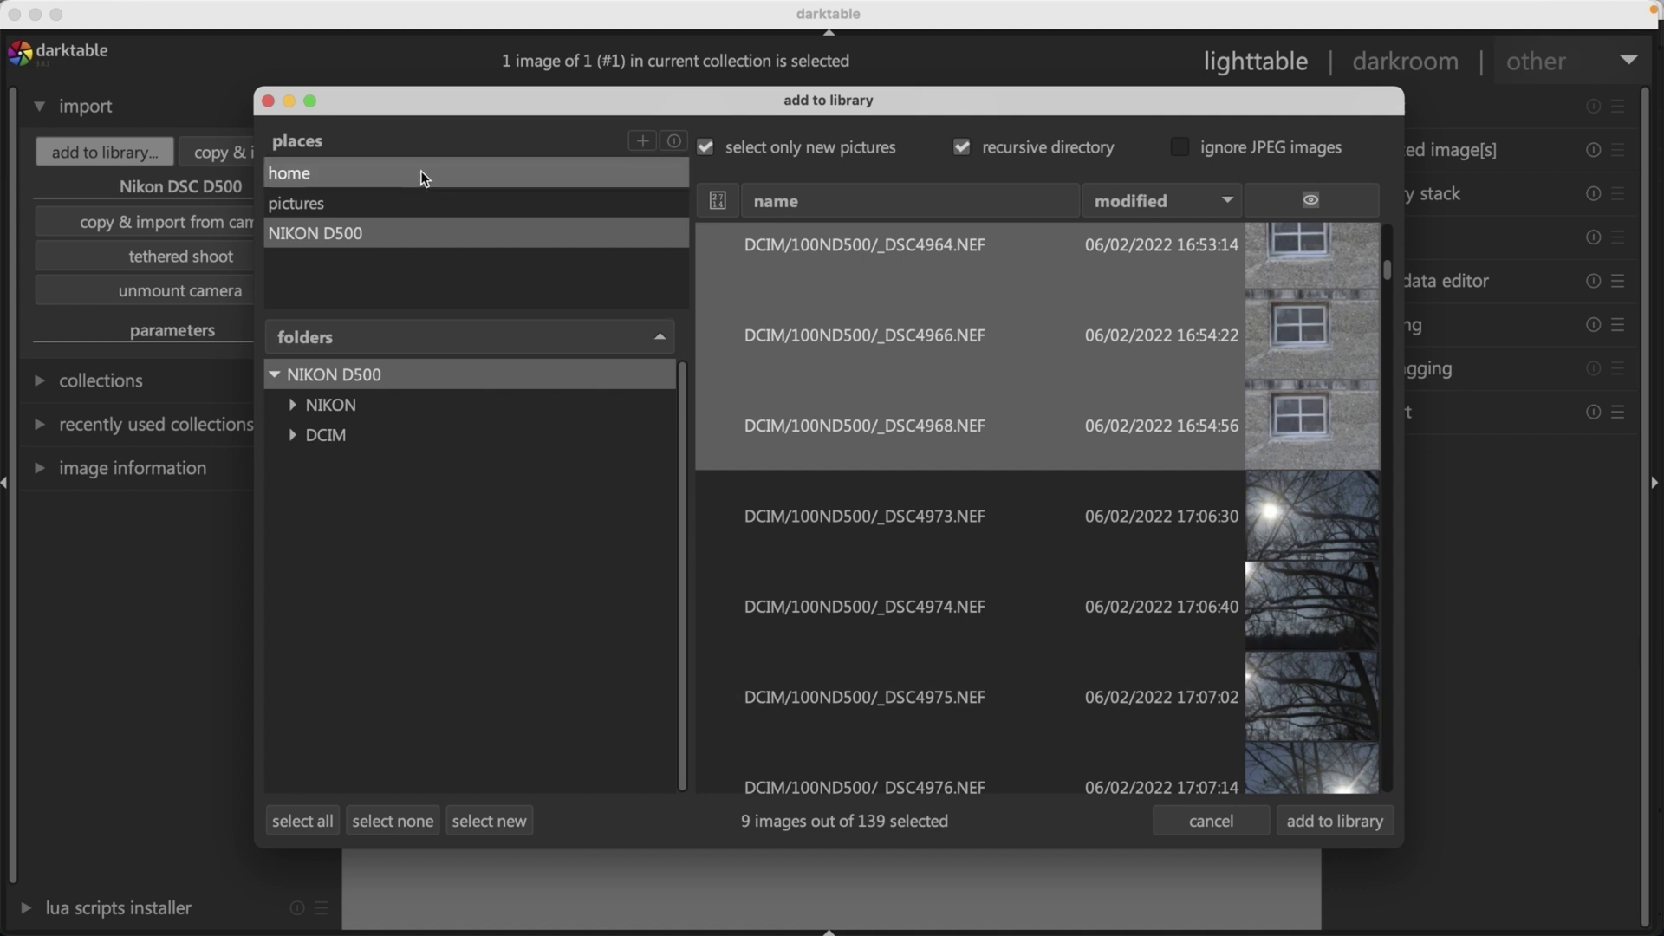
click(269, 101)
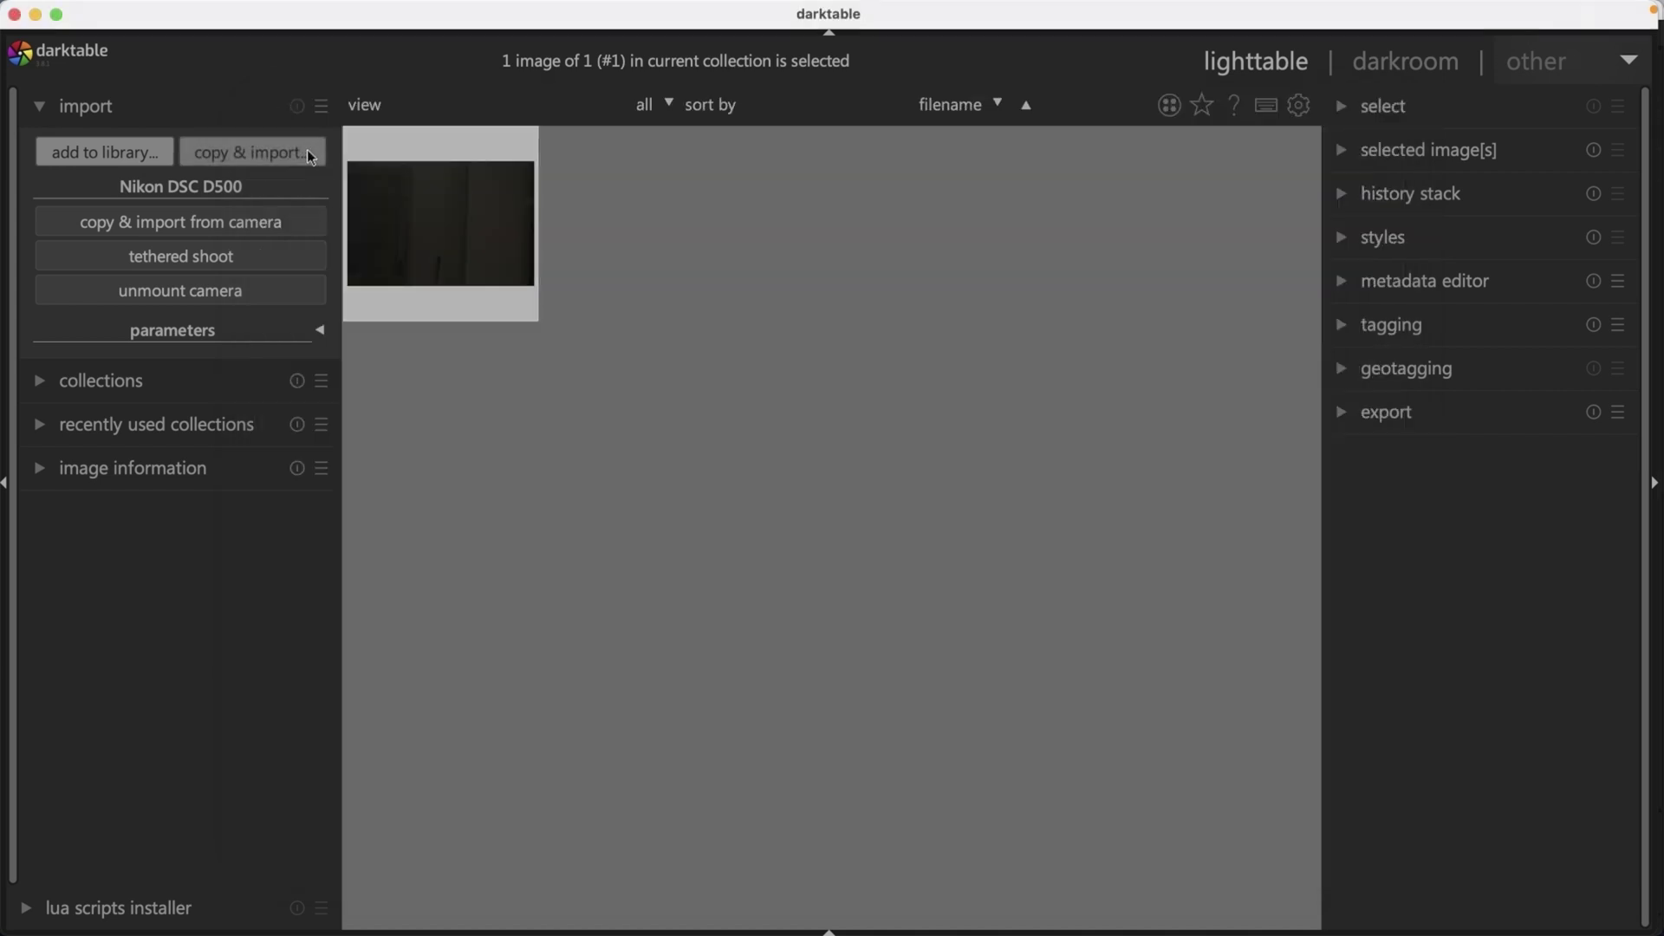
Back out of copy & import, then open add to library on the home folder.
click(241, 150)
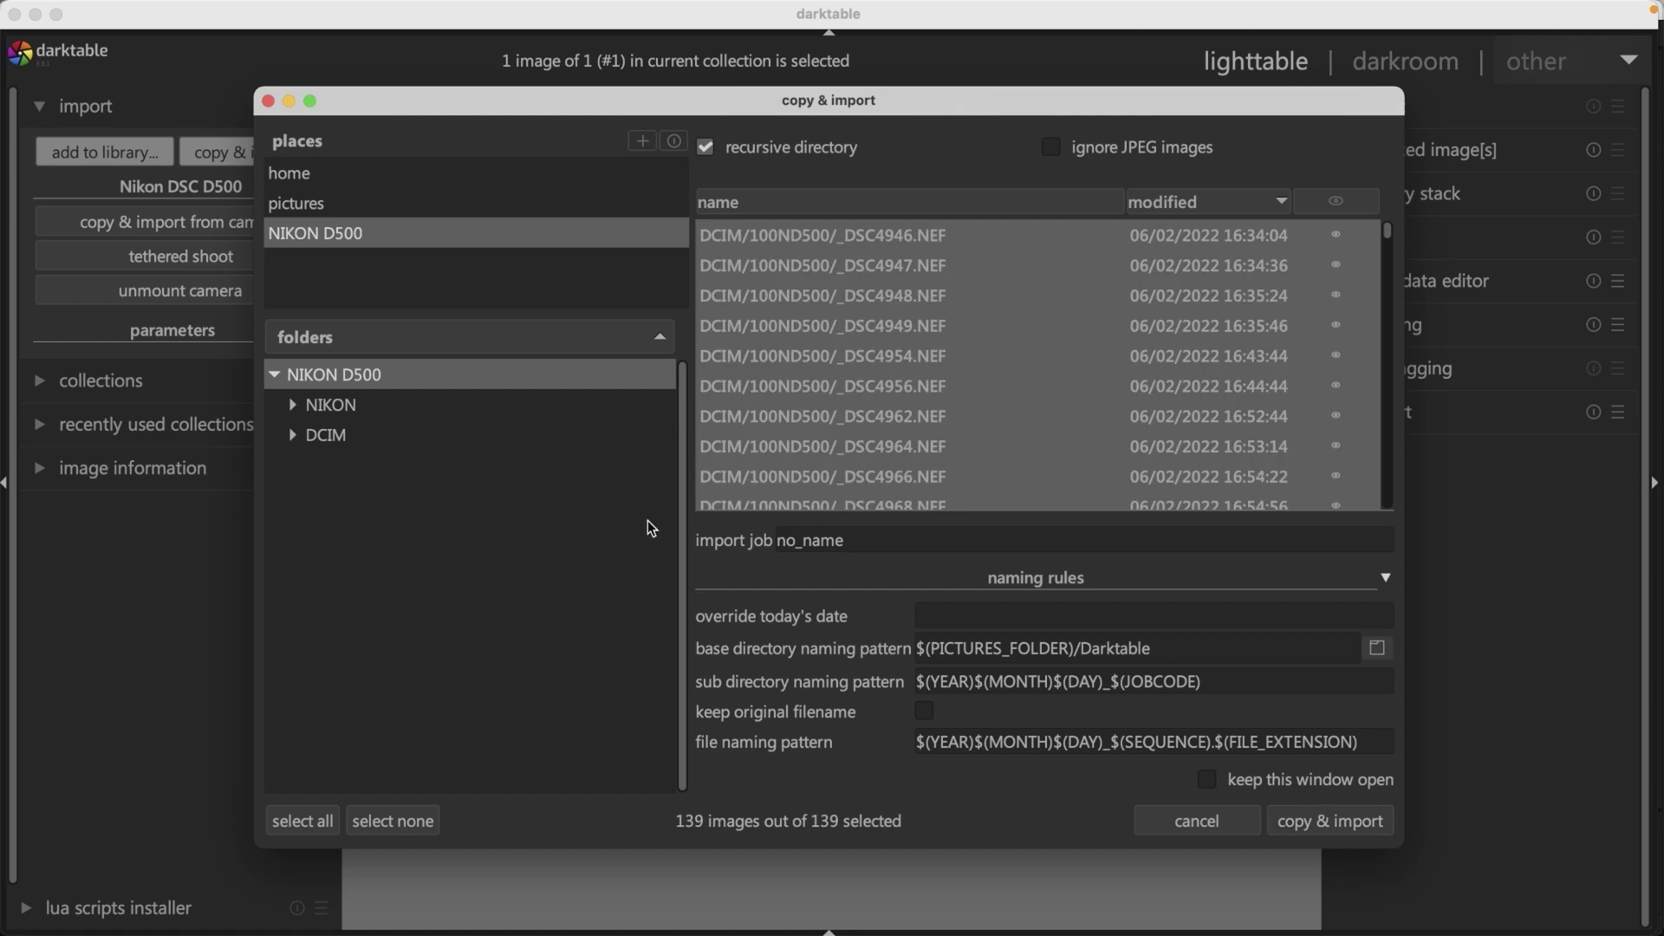
click(1196, 820)
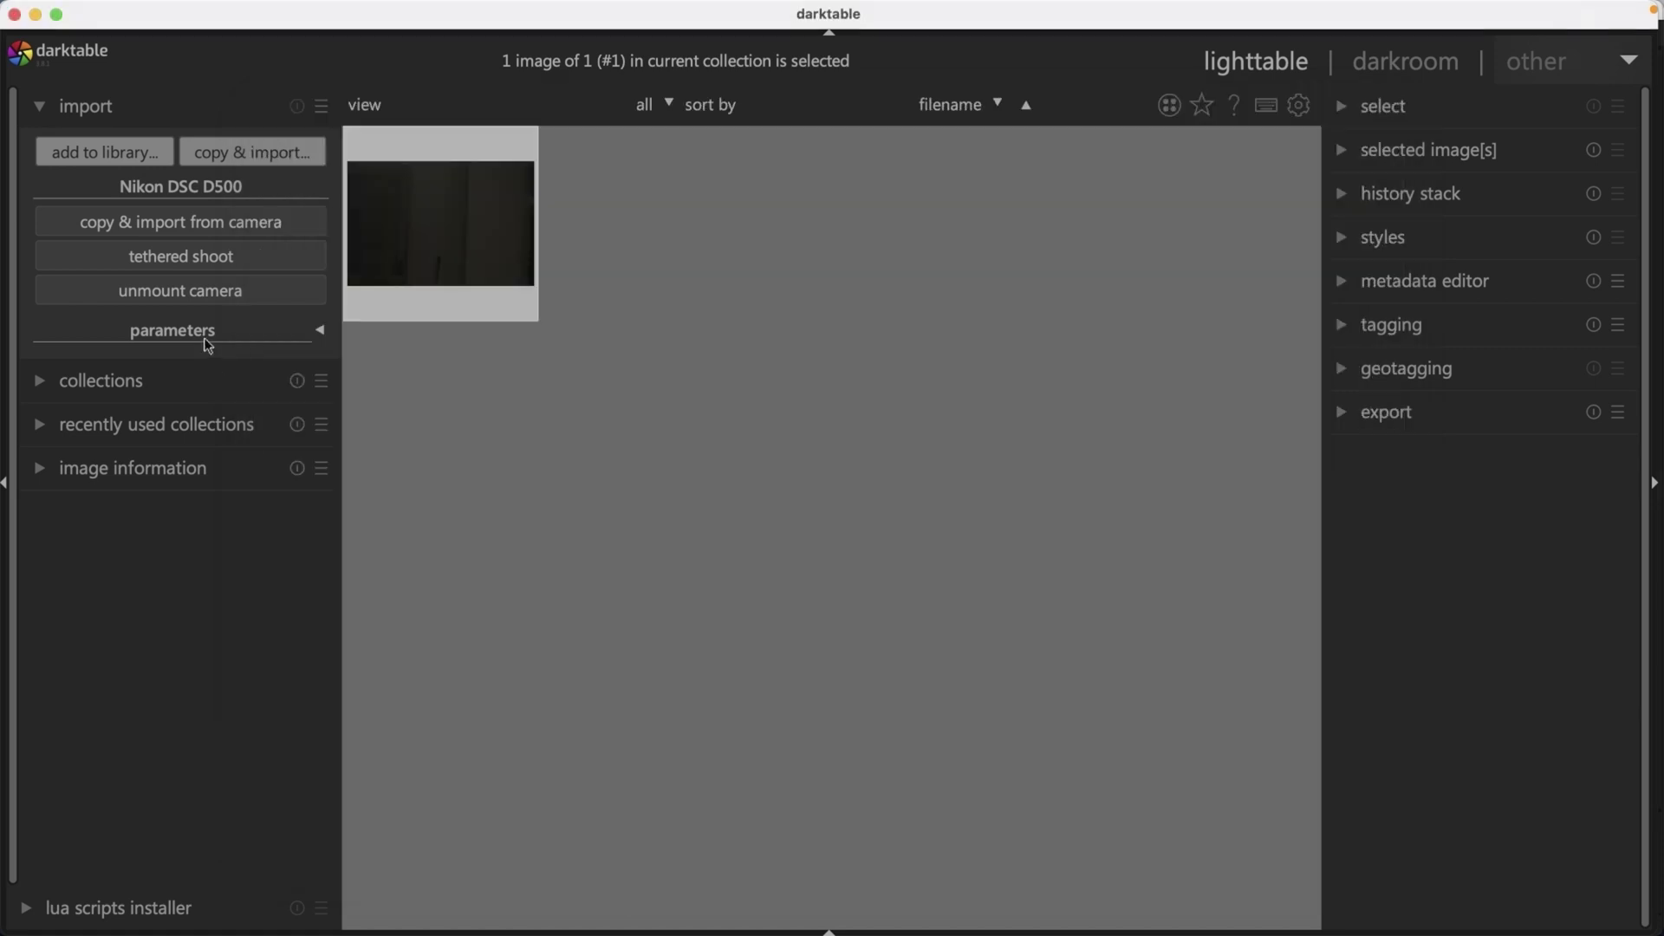
click(113, 146)
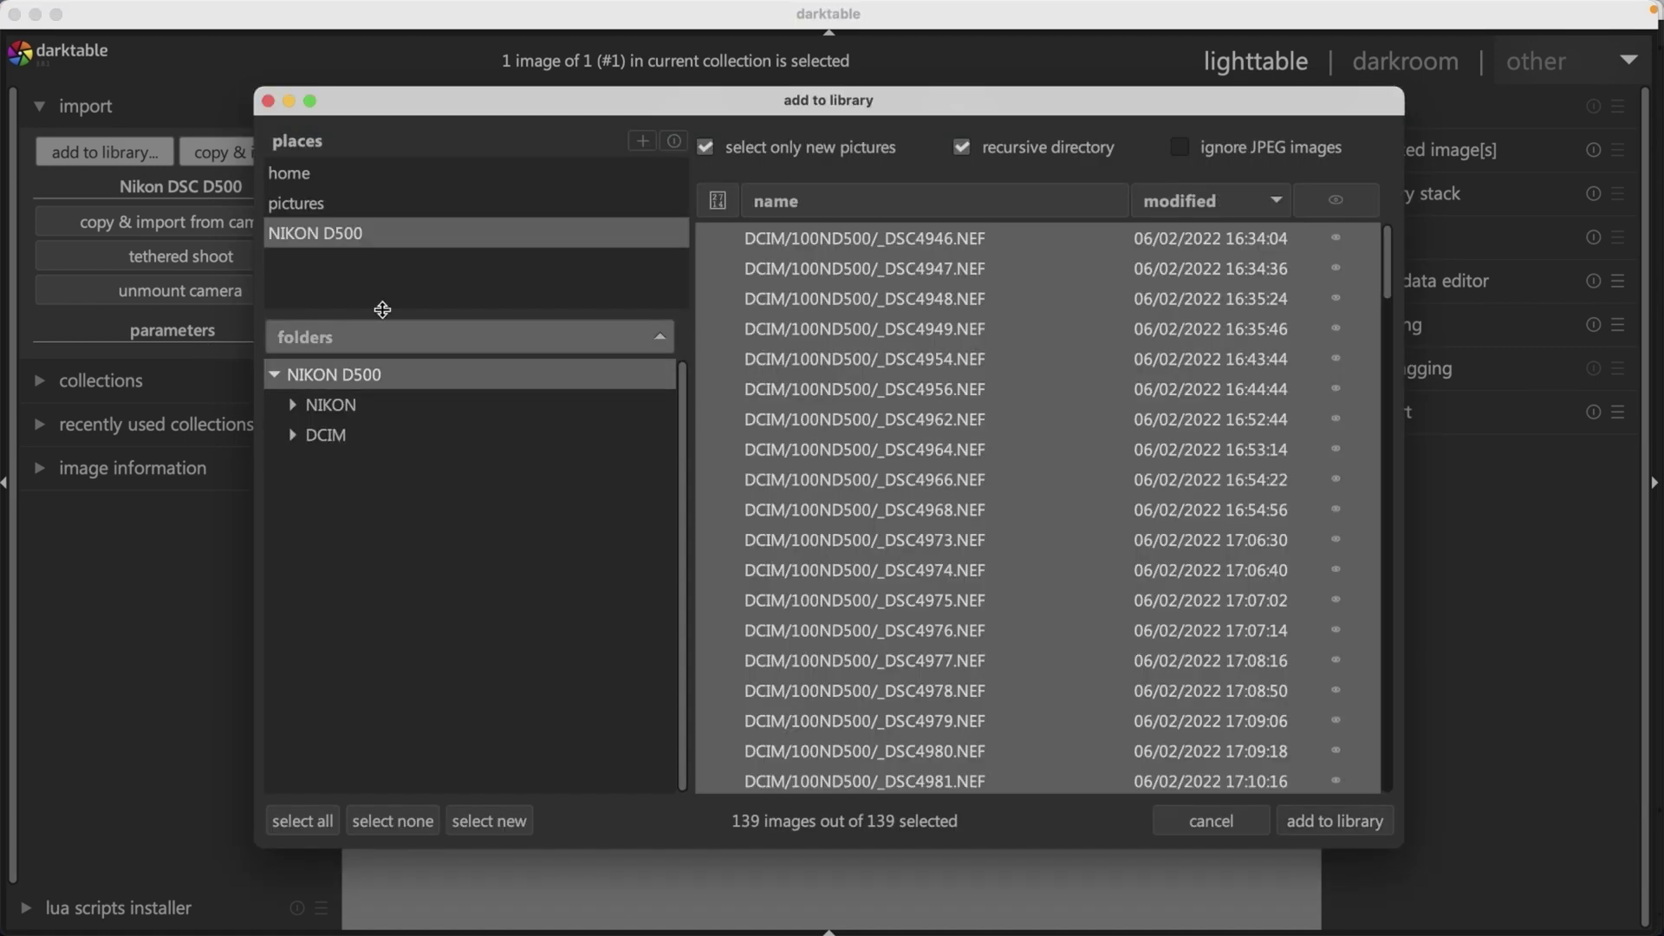
click(308, 173)
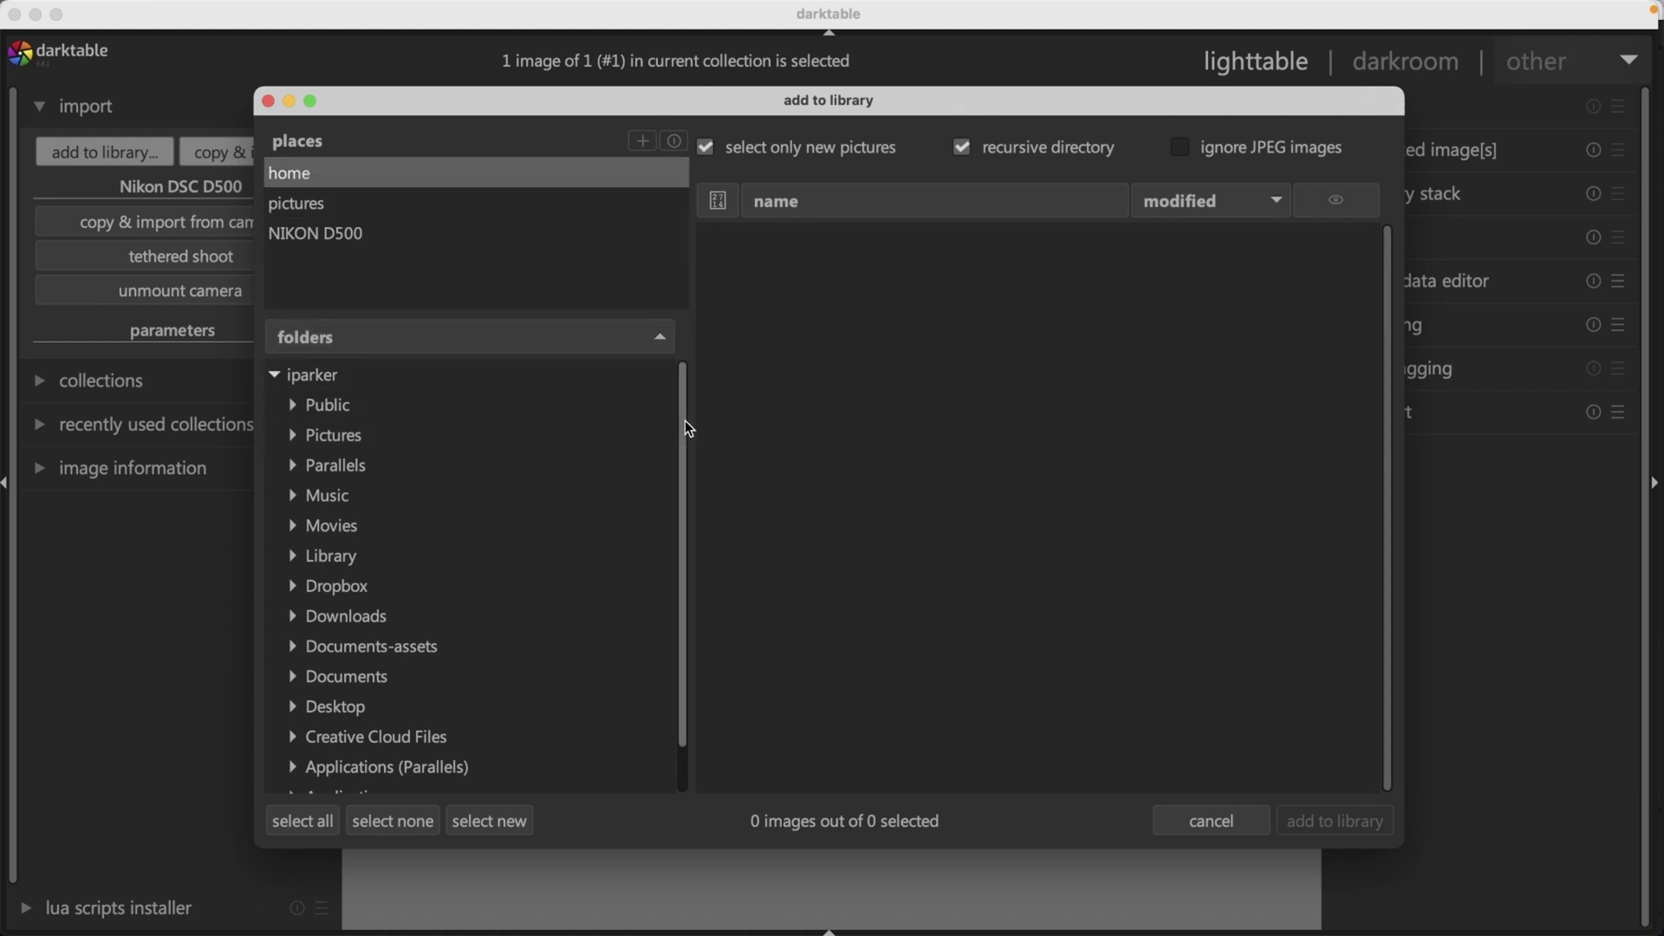
mouse_move(683, 419)
mouse_down()
mouse_move(695, 527)
mouse_move(695, 418)
mouse_up()
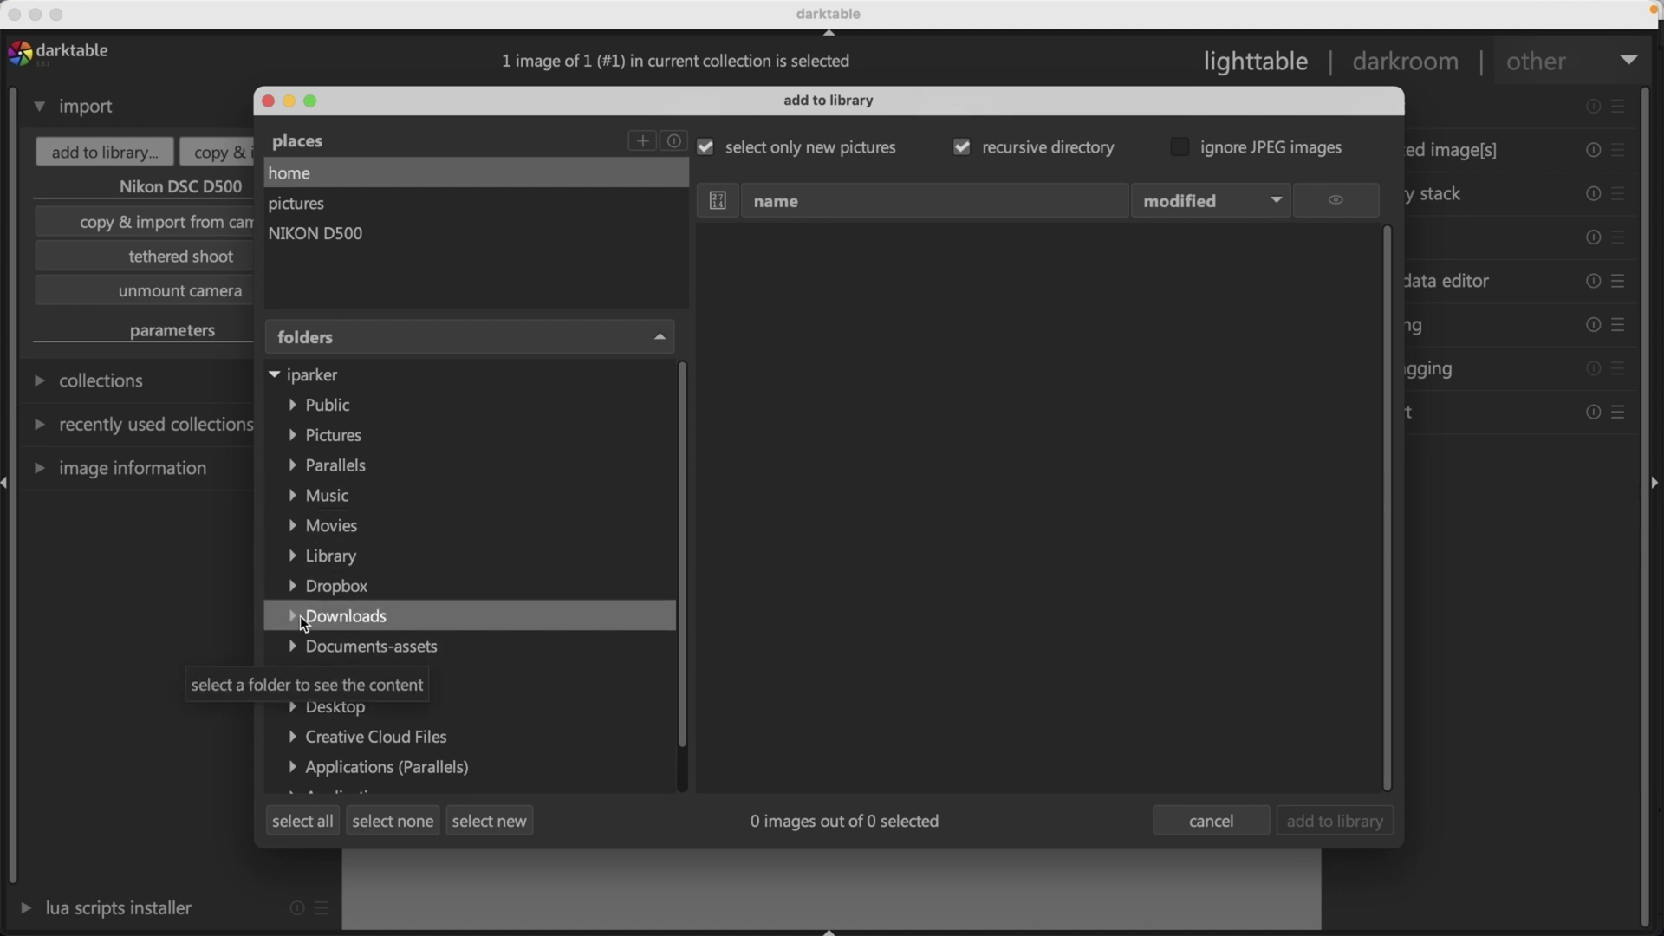
Preview the Desktop's Niagra + Point Pelee NEF files as thumbnails, then cancel without importing.
click(293, 705)
scroll(394, 686, down, 5)
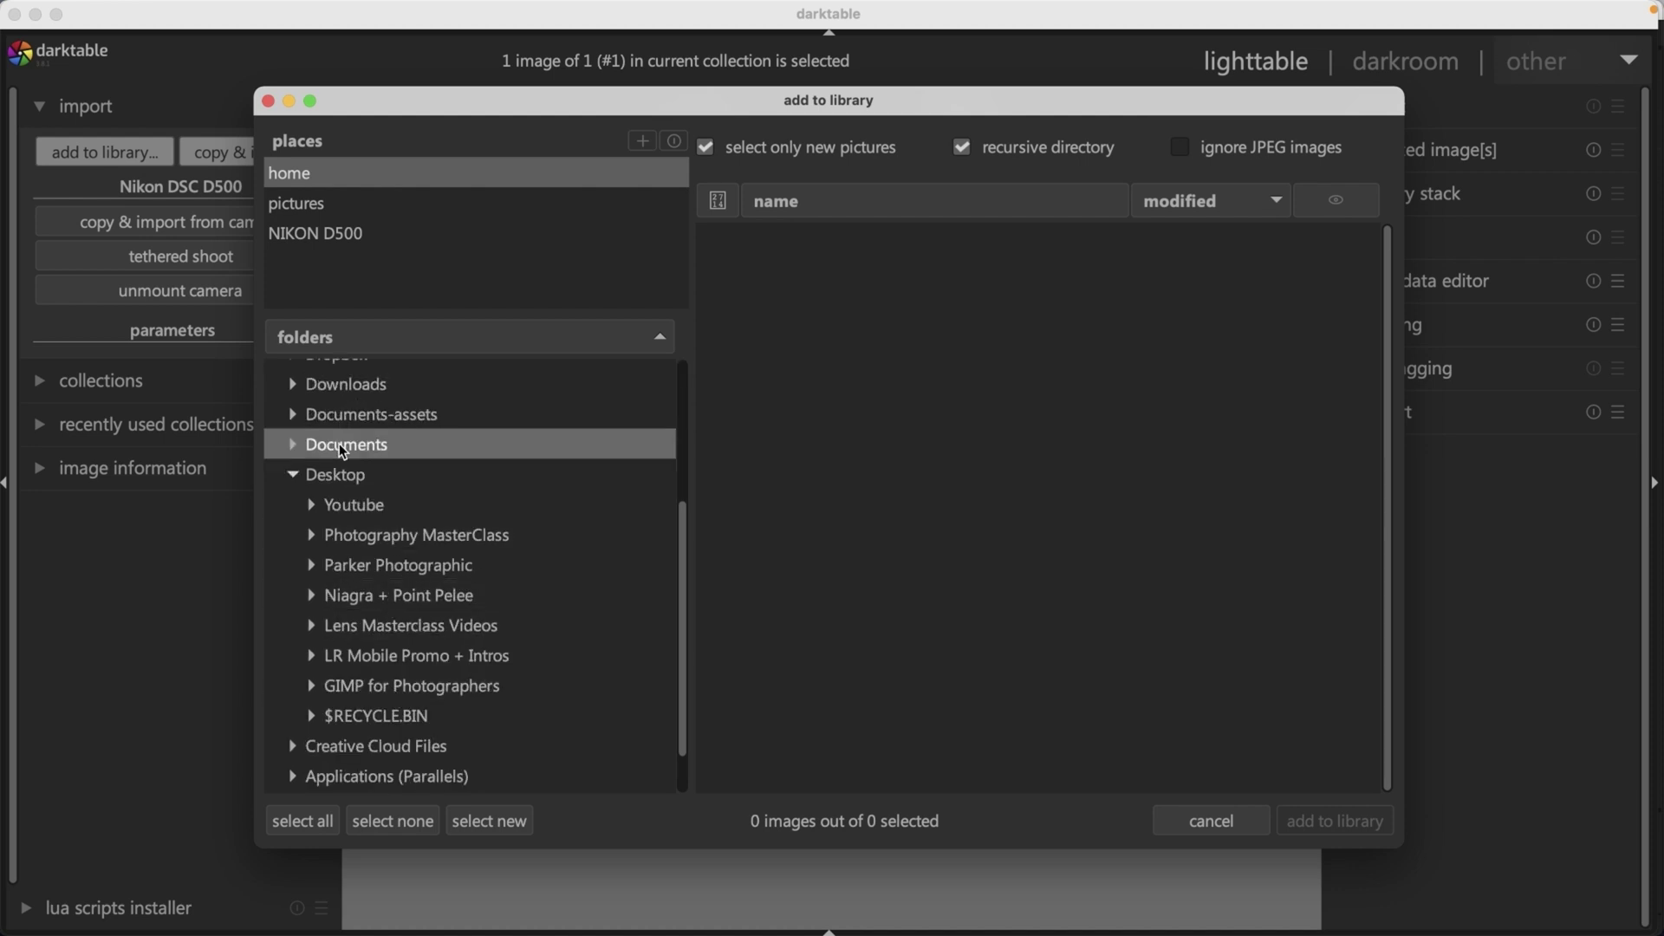
click(381, 600)
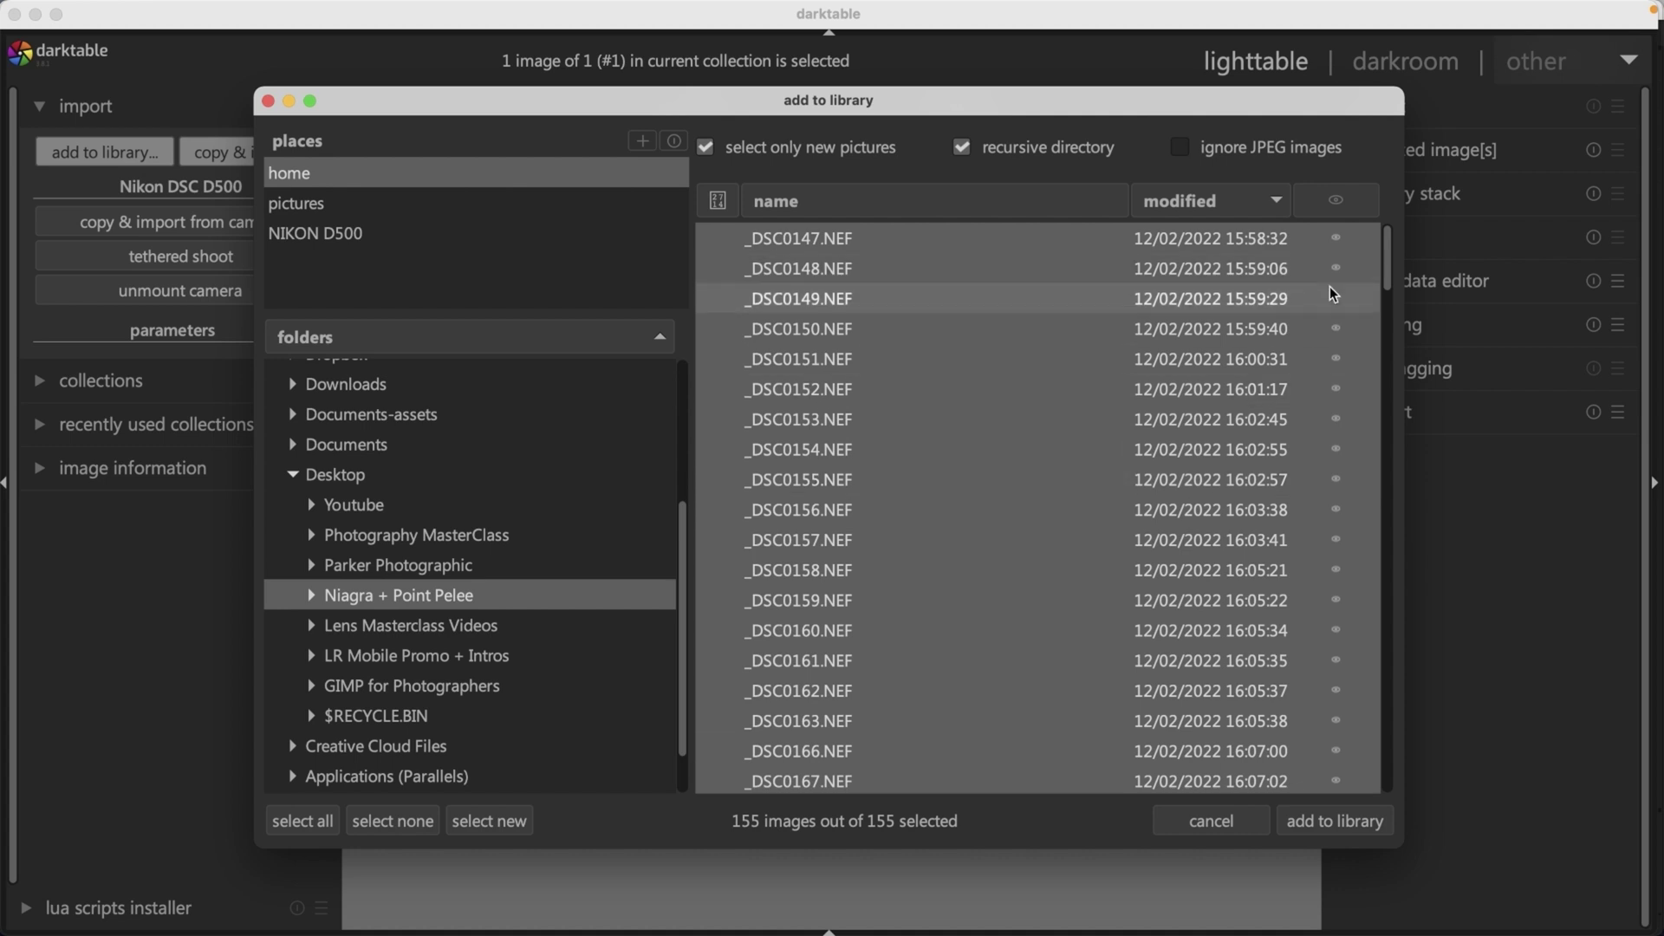
click(1356, 203)
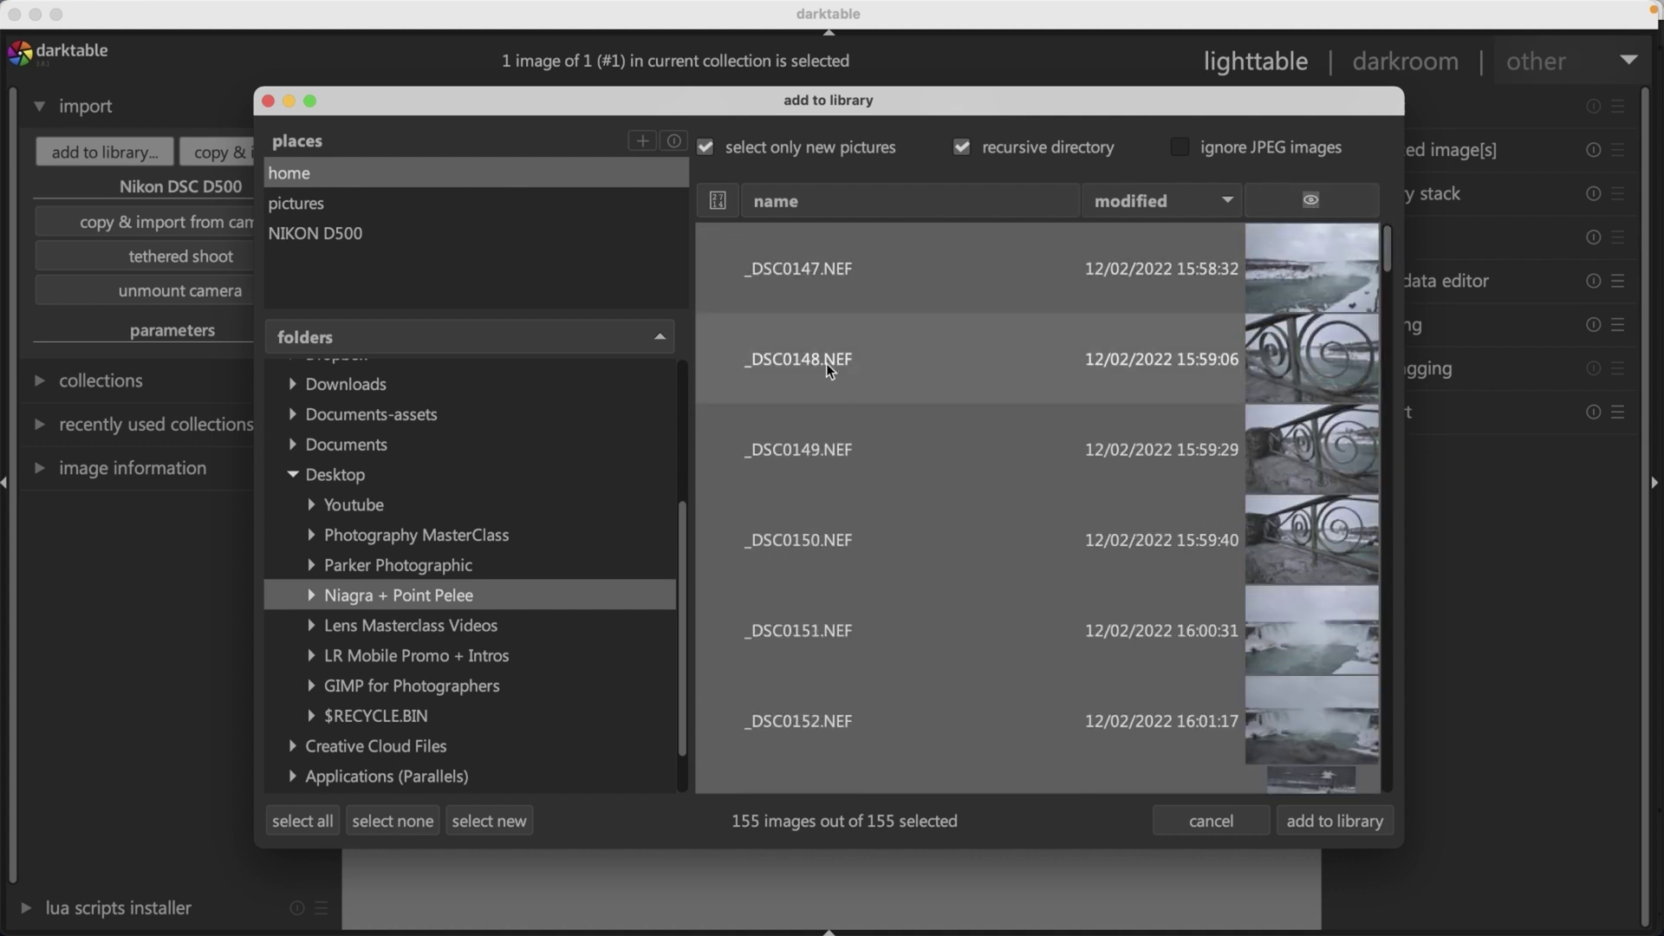
click(1205, 823)
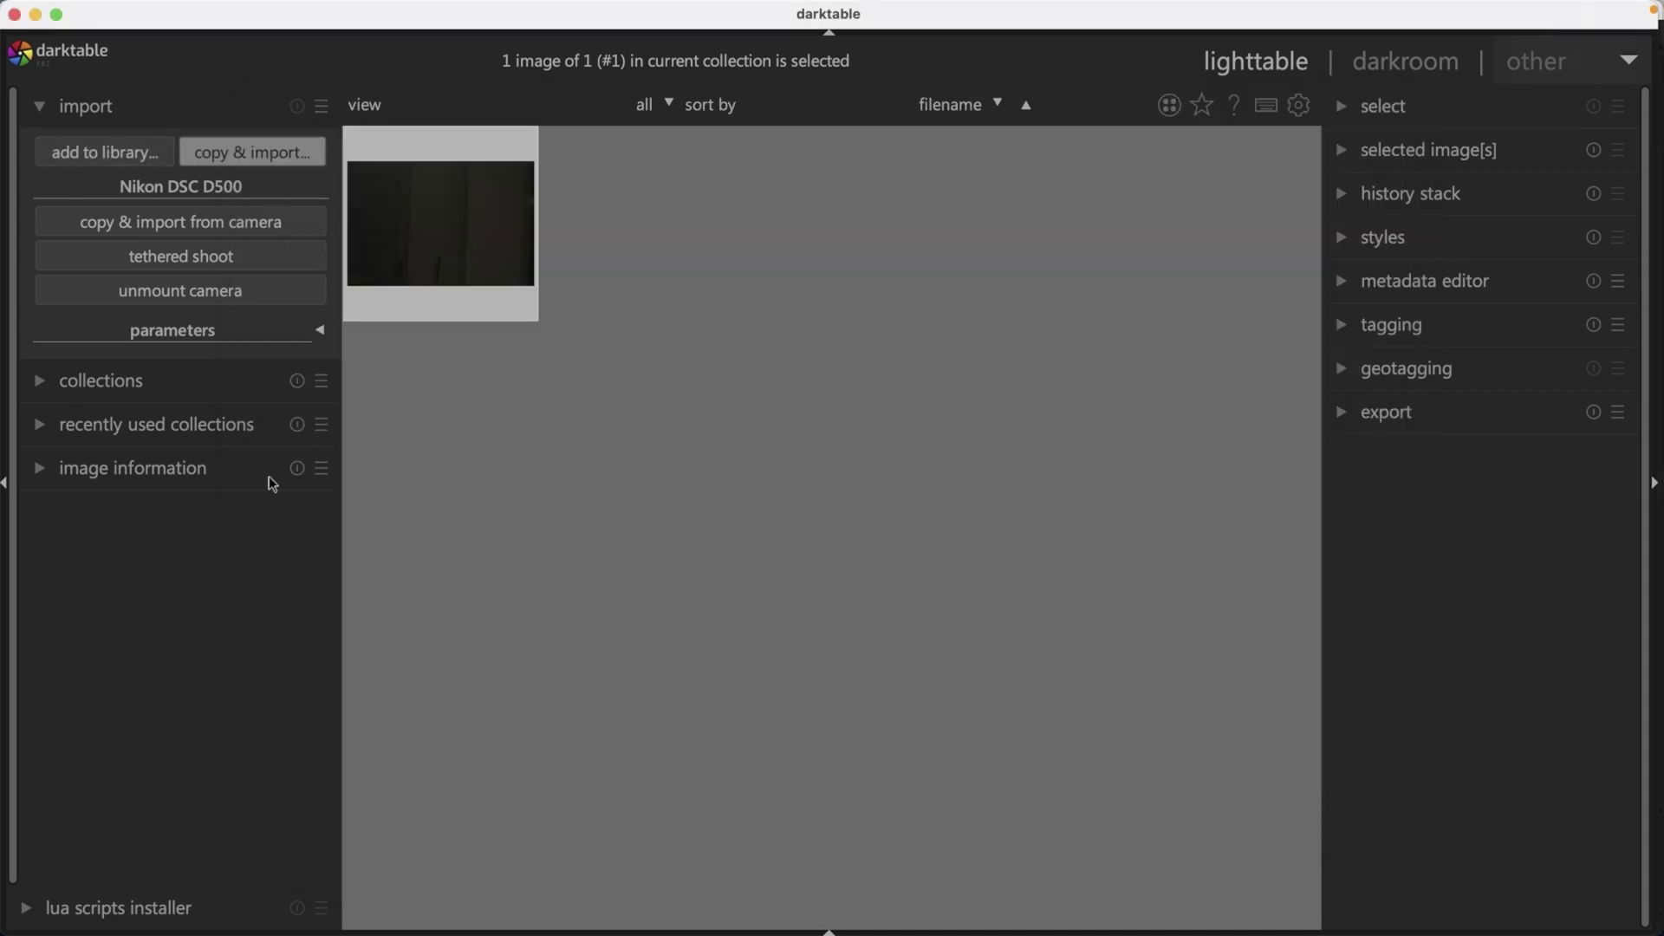
Open the copy & import window and collapse its naming rules section.
click(254, 155)
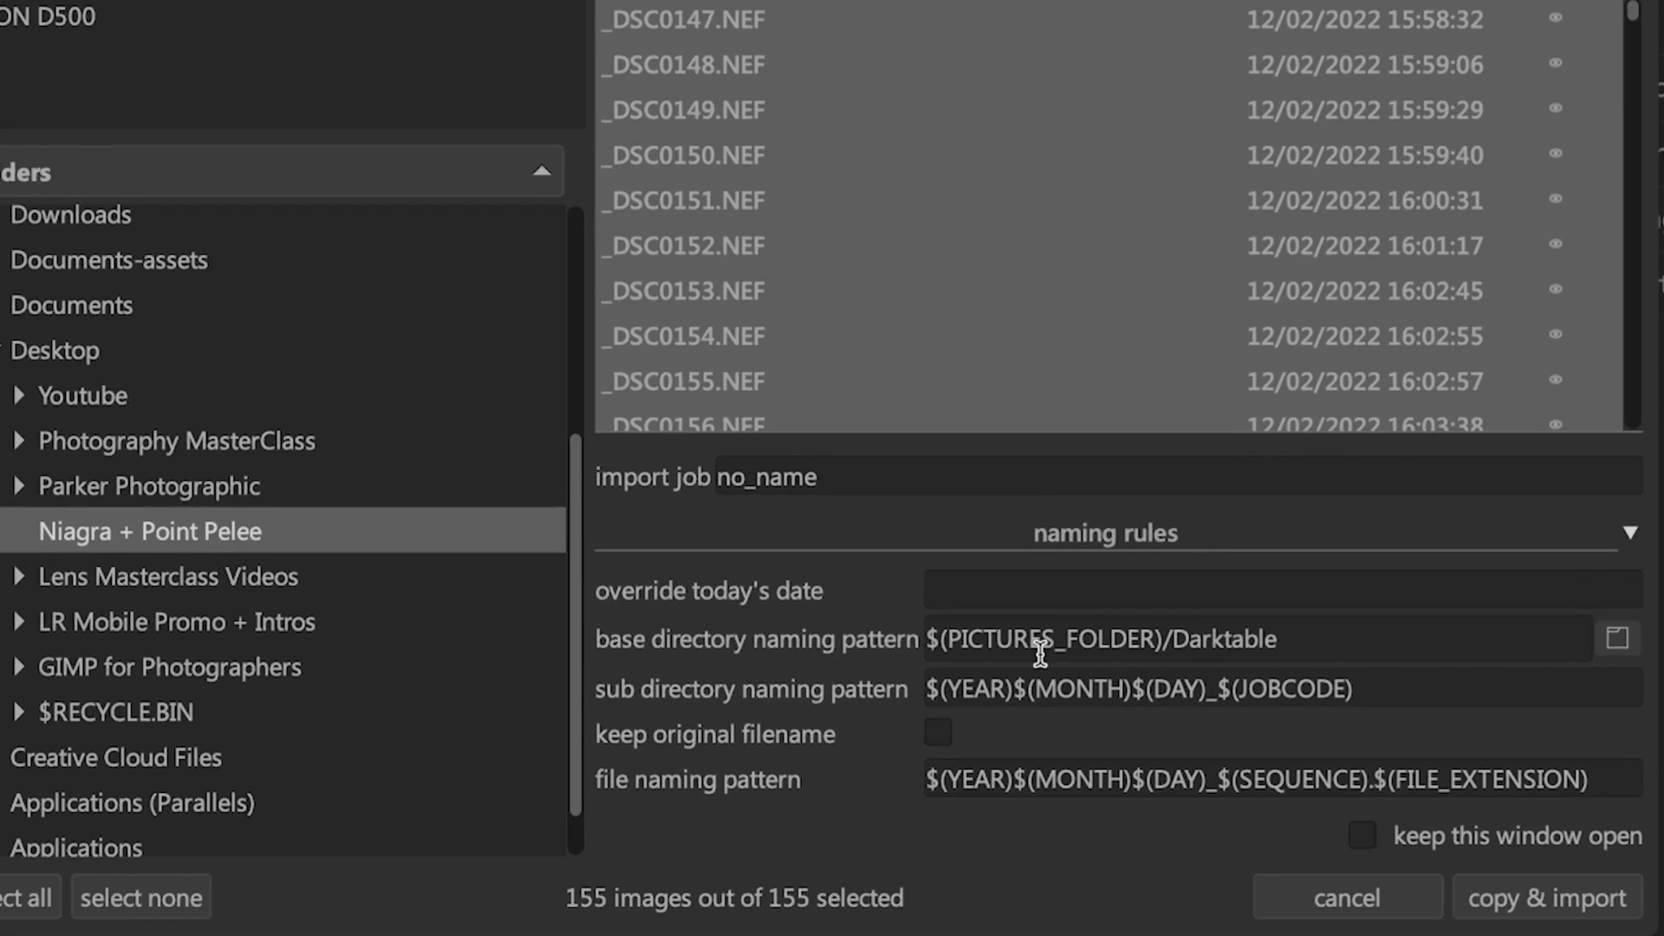
click(1161, 538)
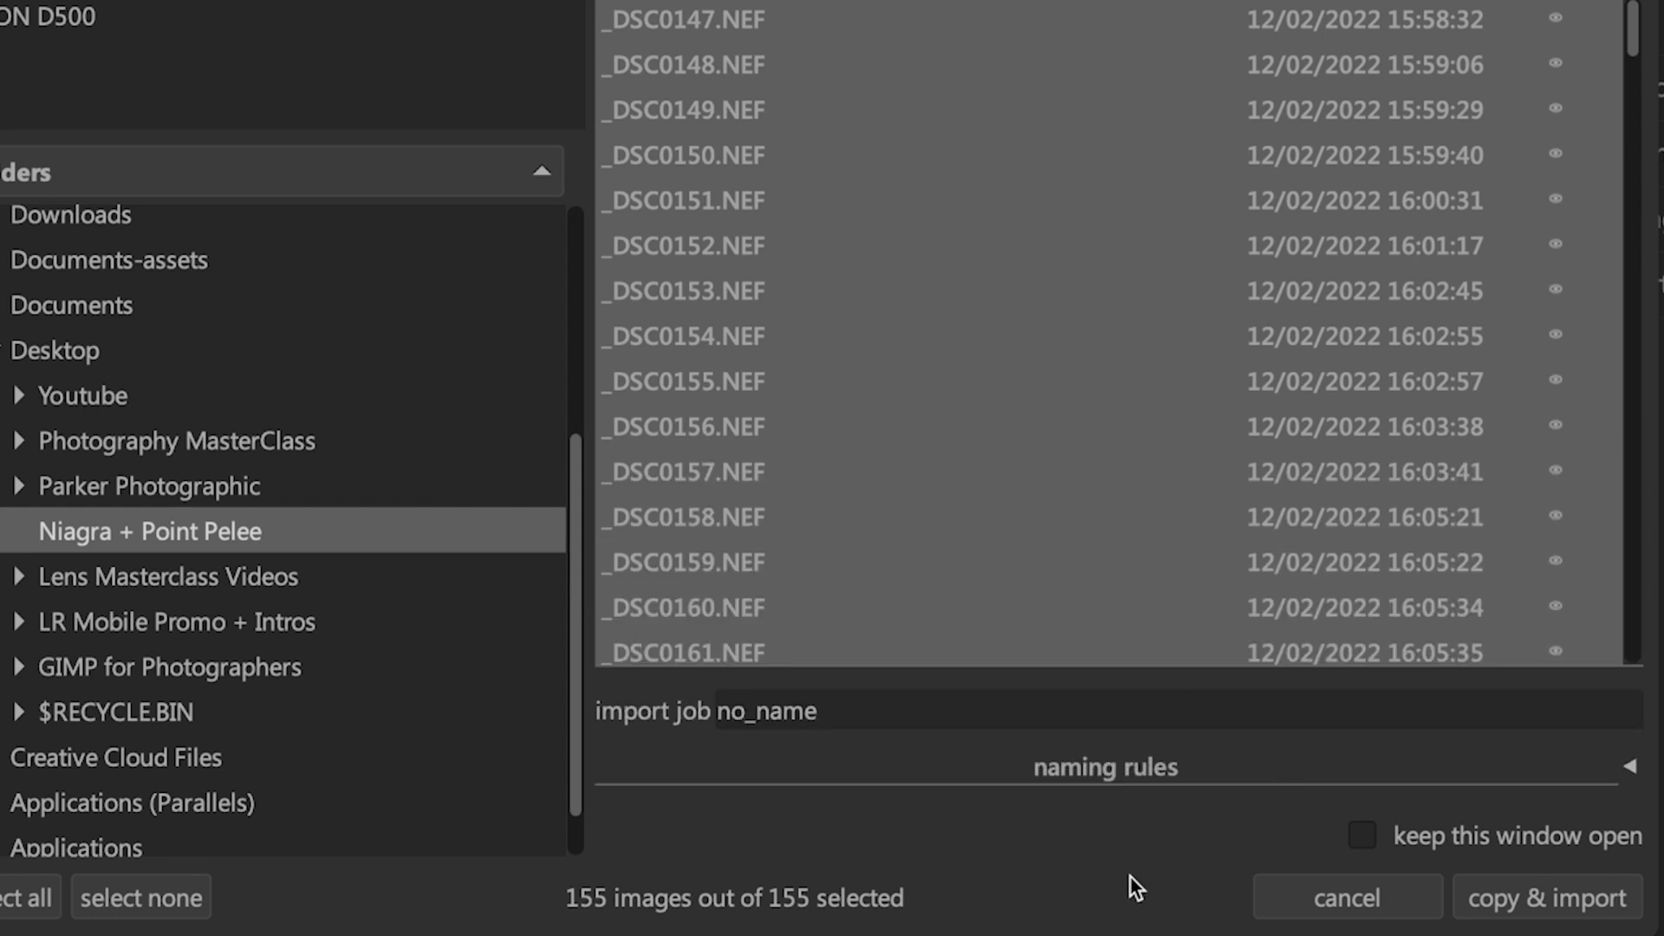
Re-expand naming rules, inspect the $(PICTURES_FOLDER)/Darktable base directory, and browse for another folder.
click(1147, 770)
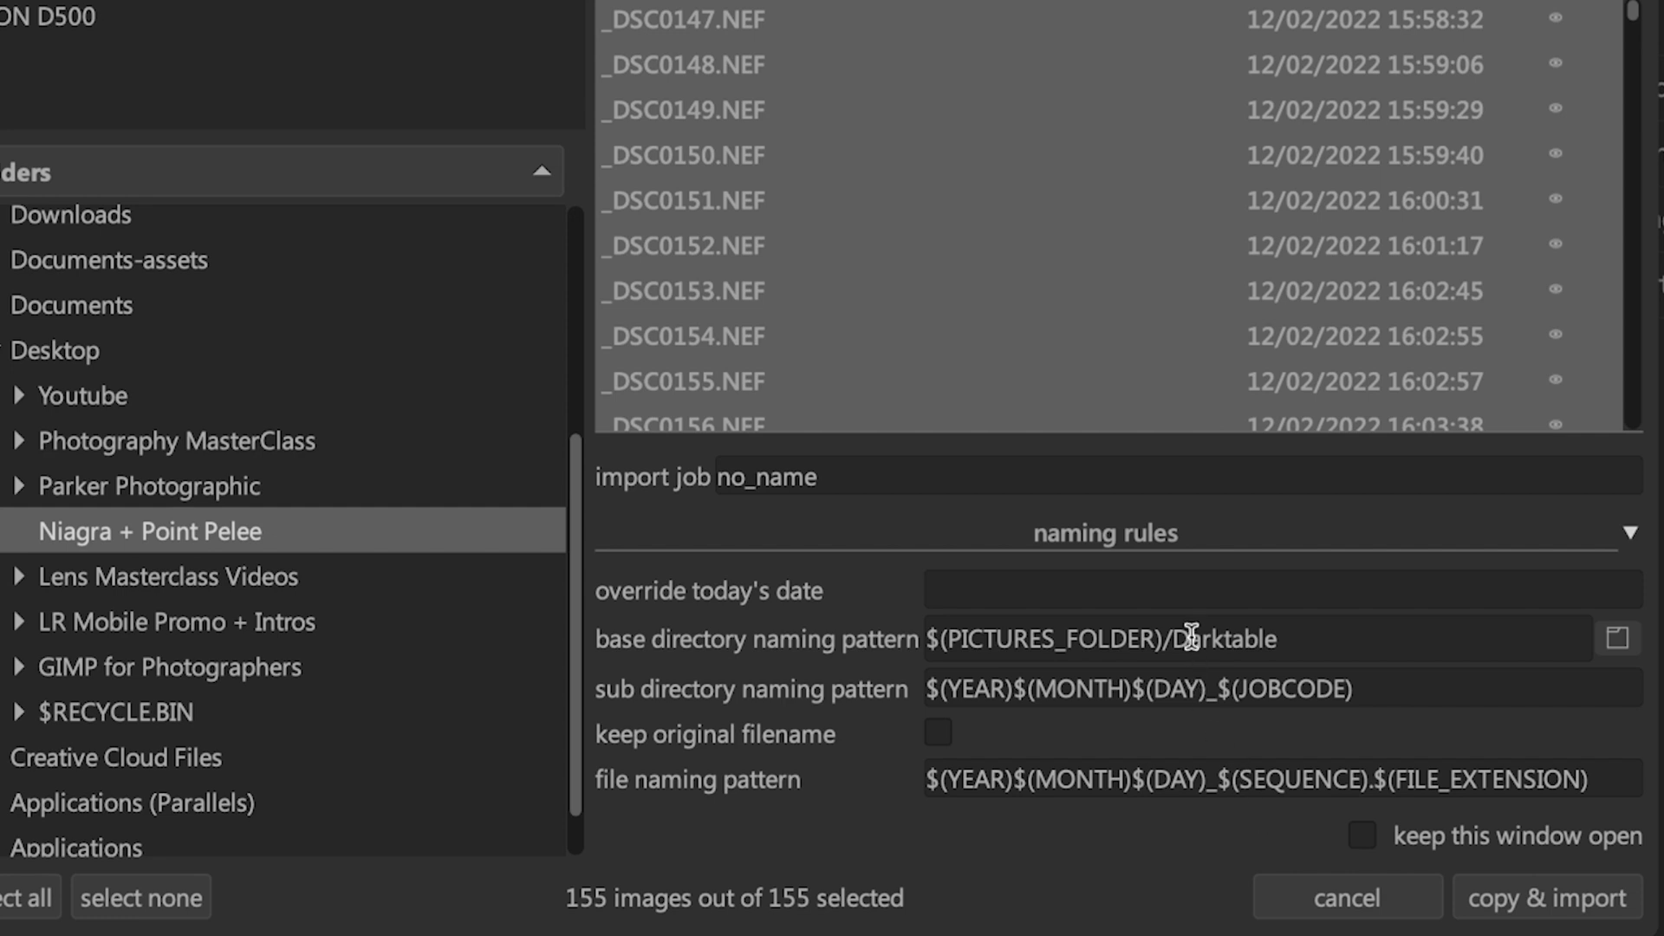
drag(1334, 641, 919, 631)
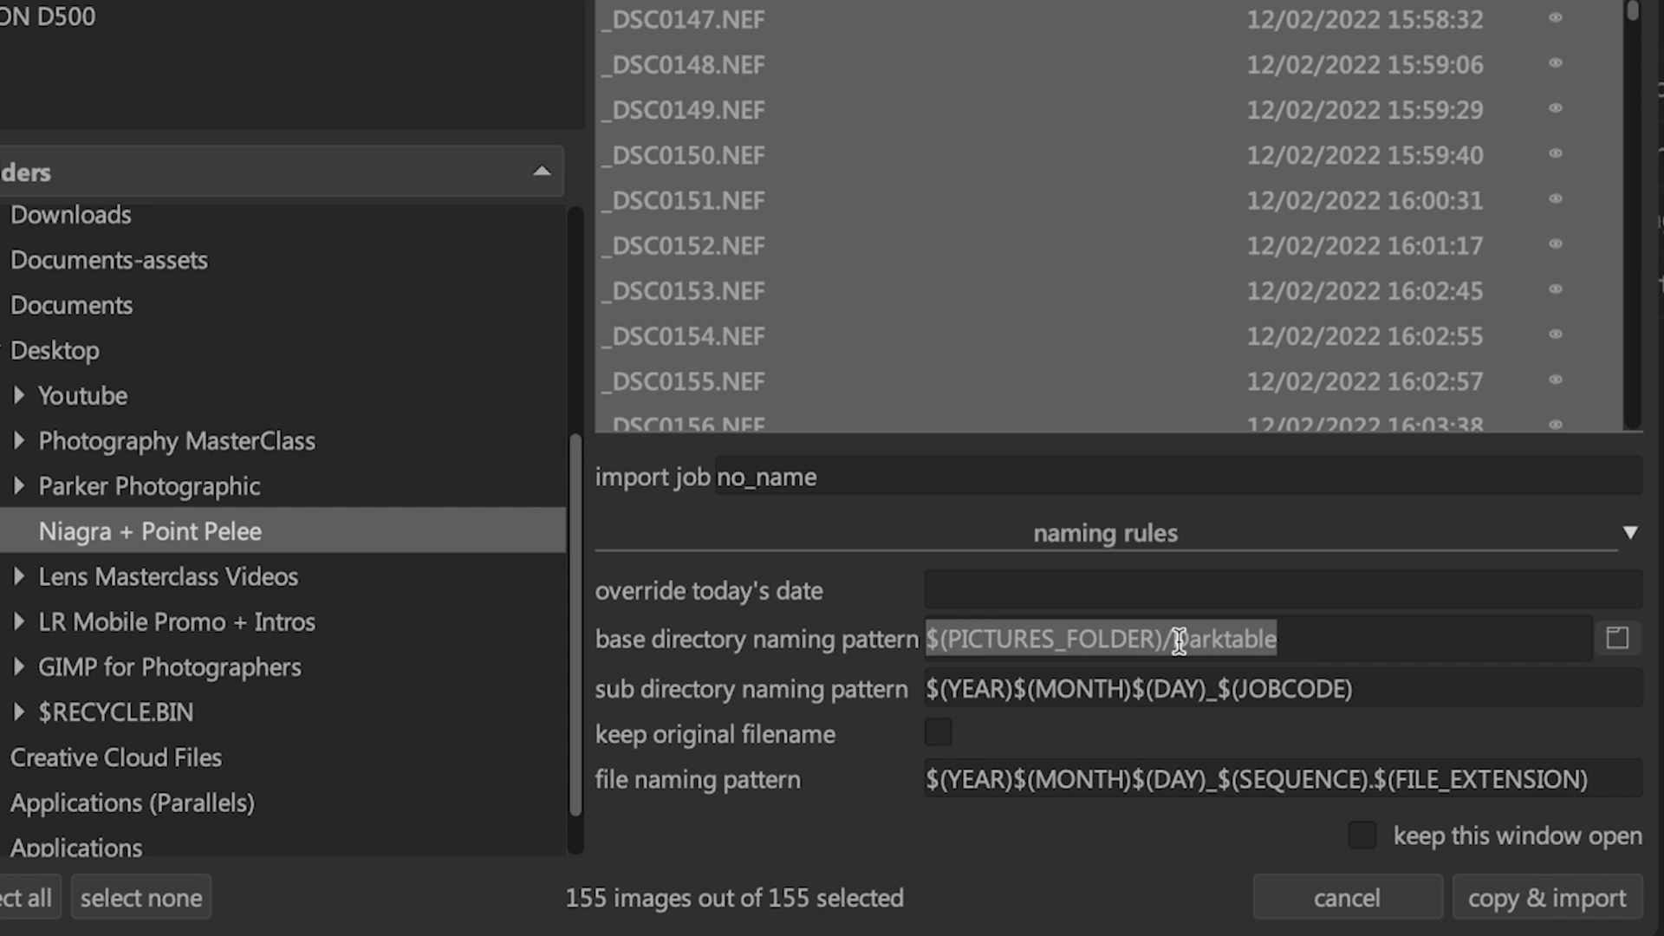
click(1255, 639)
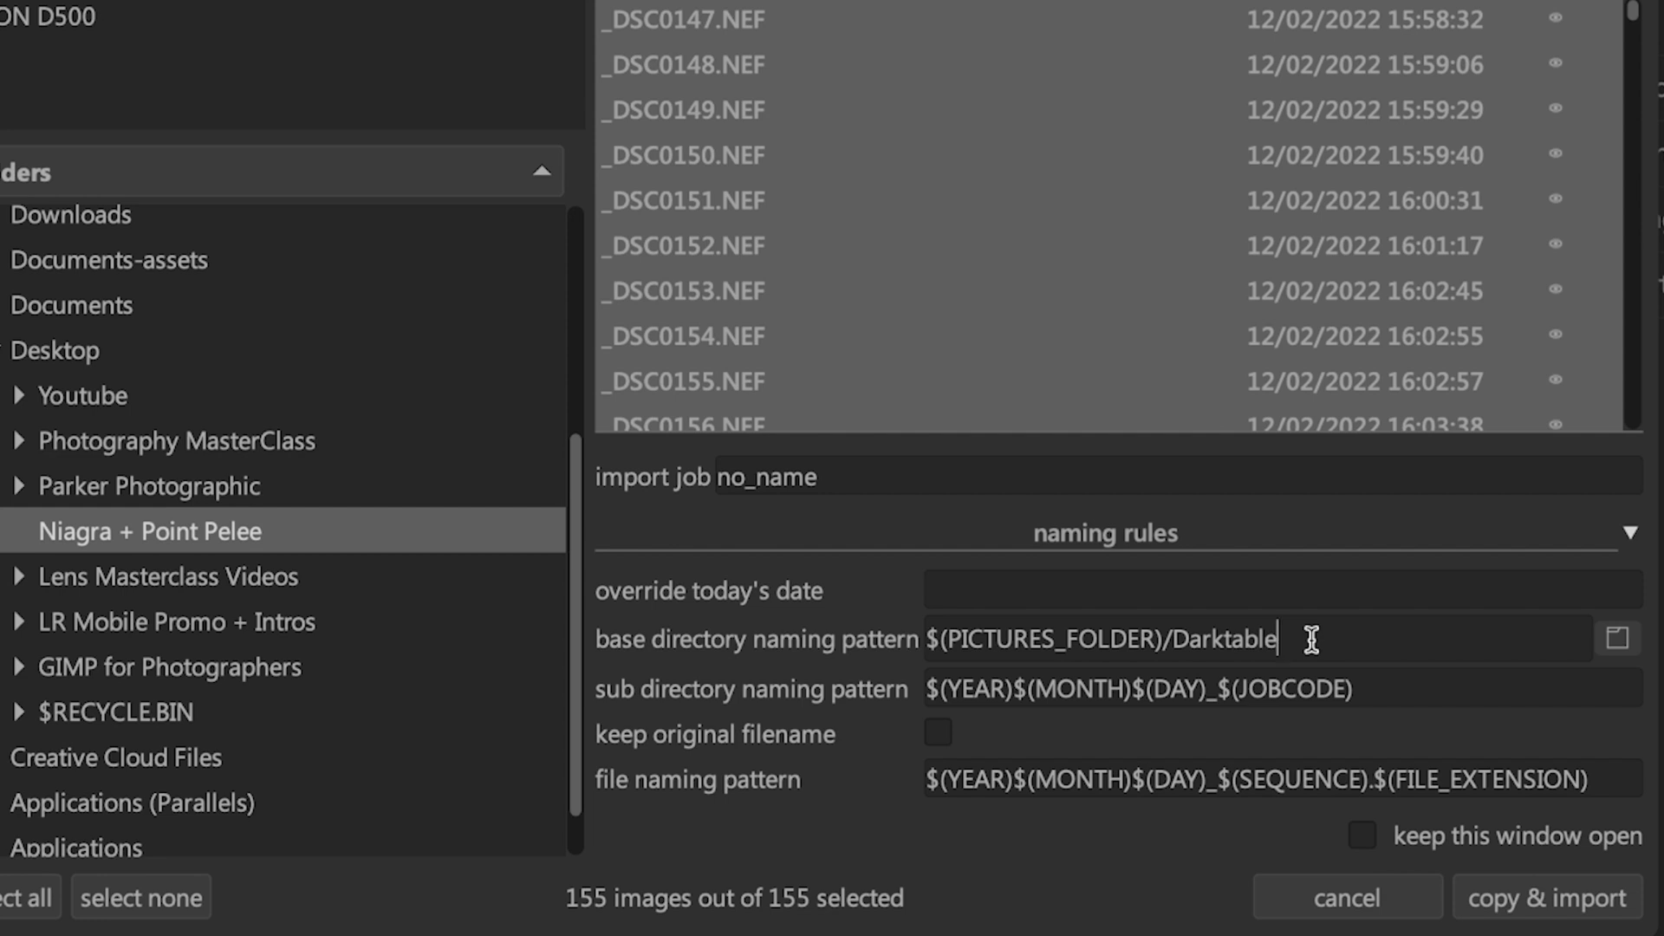
click(1617, 638)
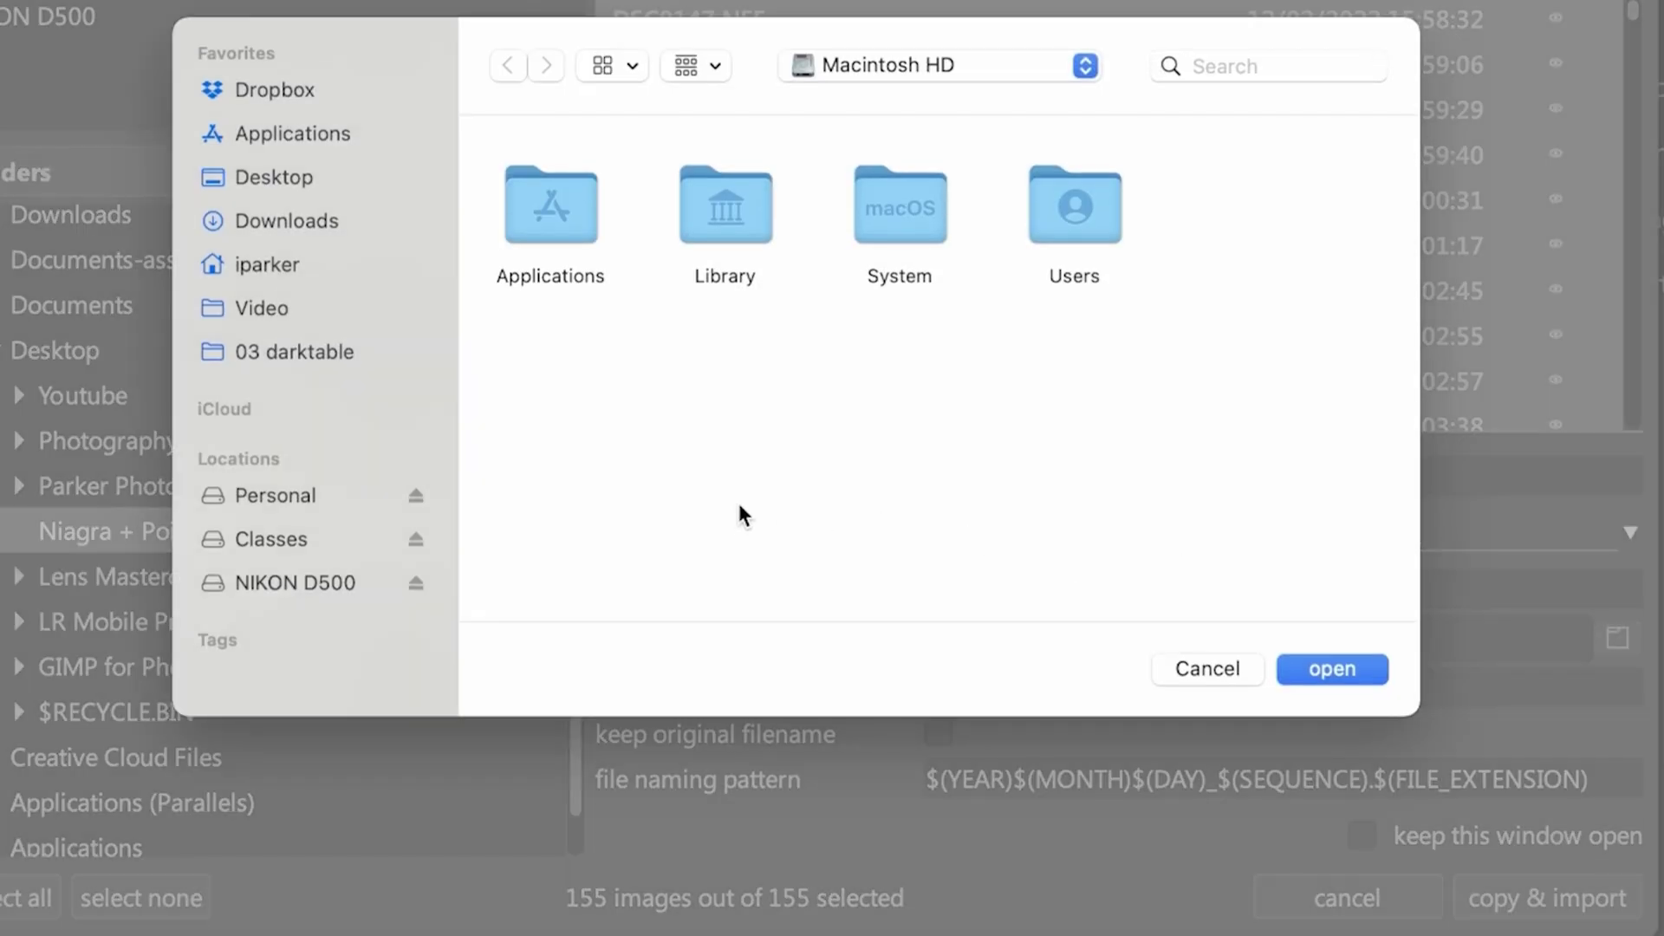
click(1209, 670)
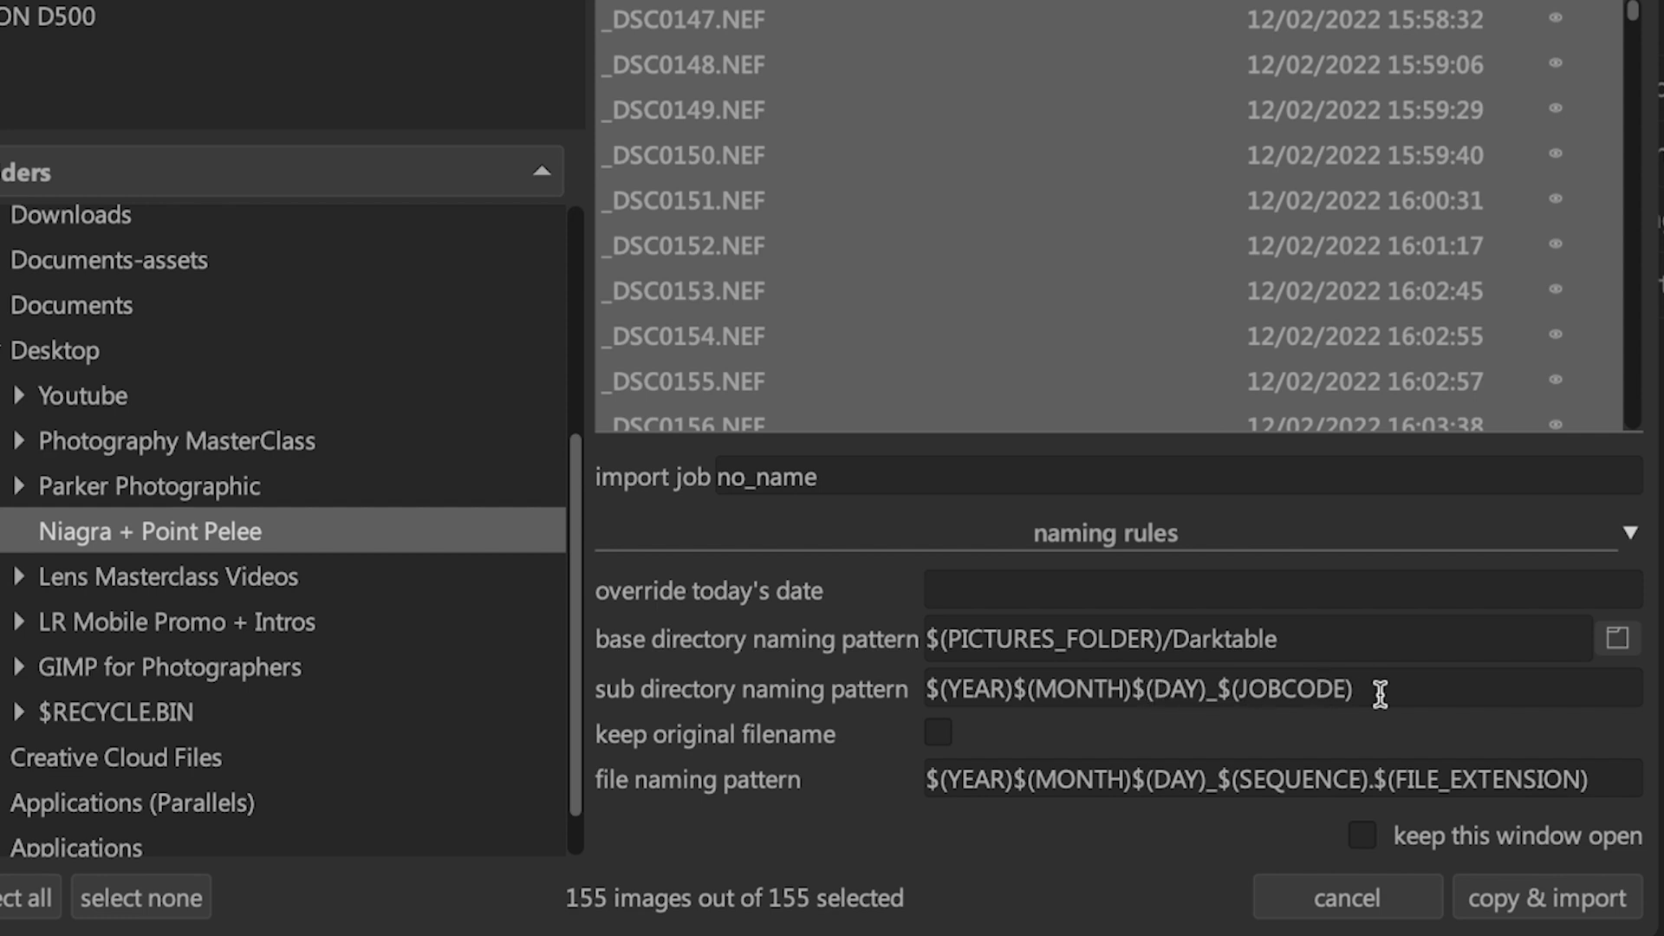
drag(1370, 691, 907, 680)
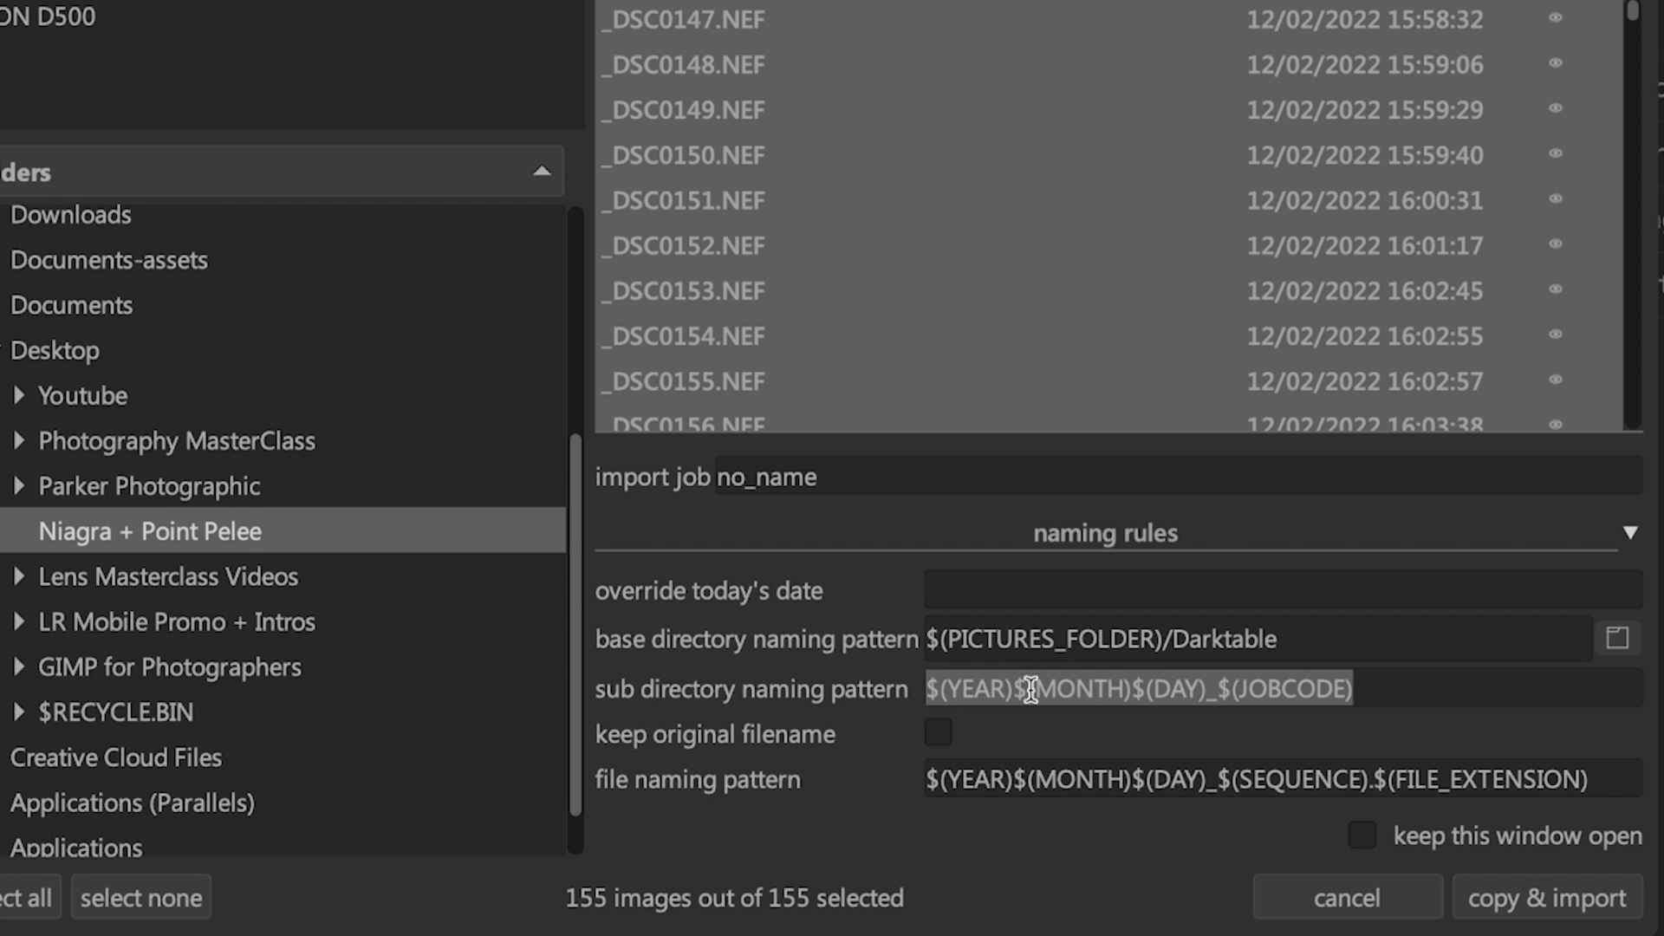
click(1231, 689)
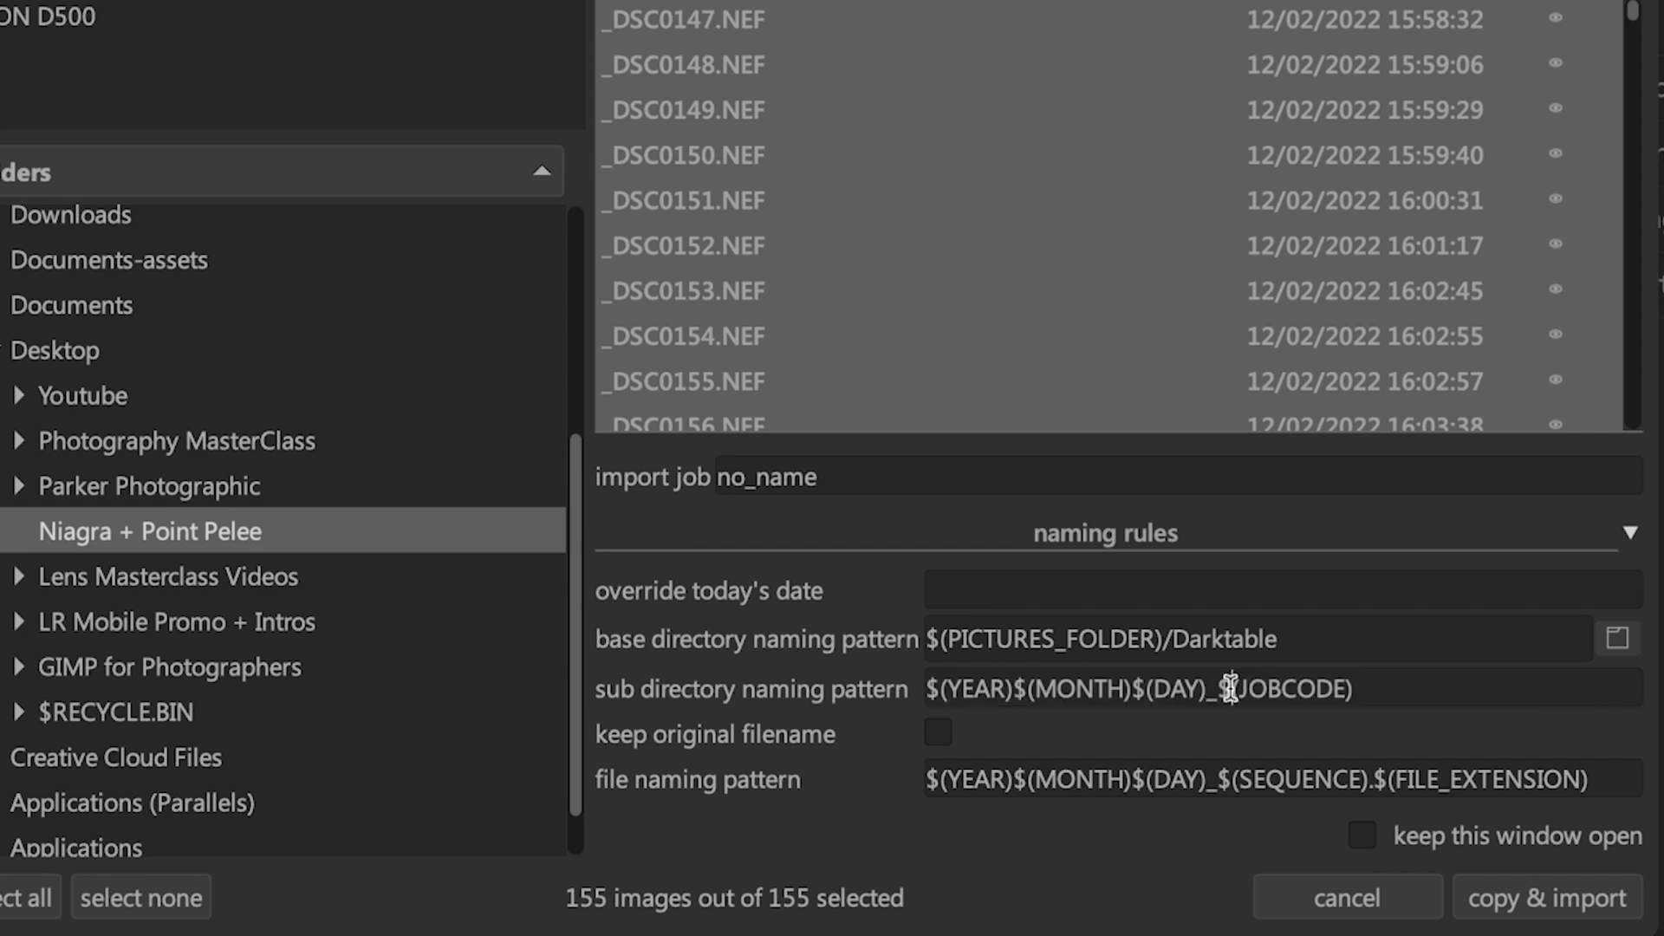
click(936, 733)
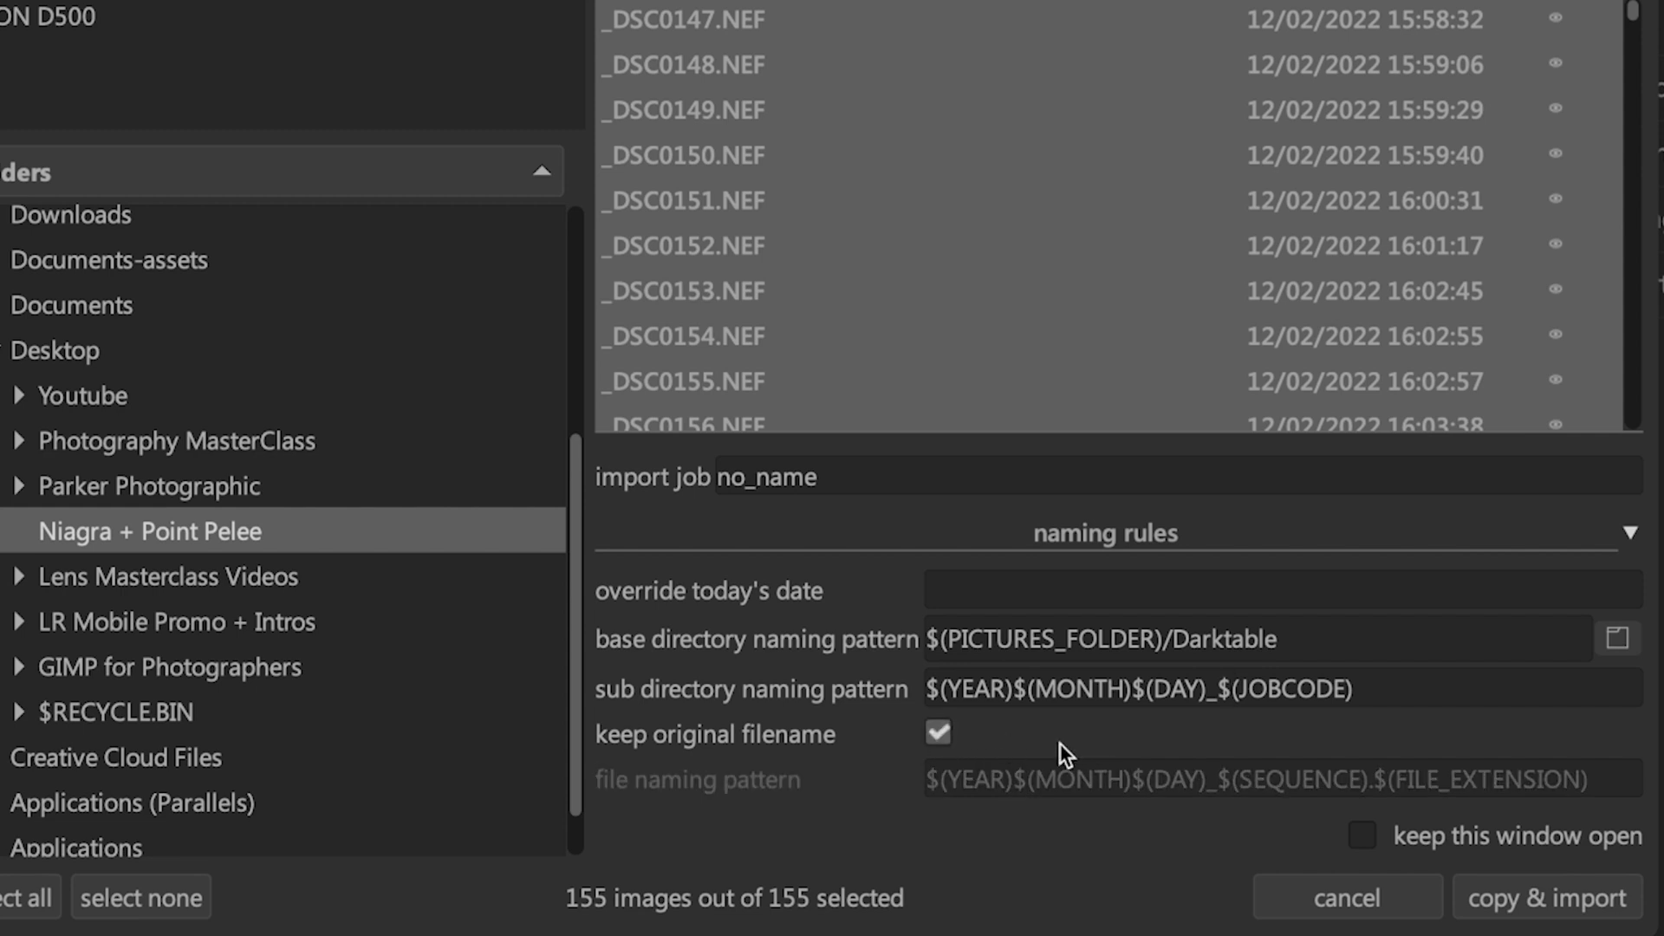
click(941, 735)
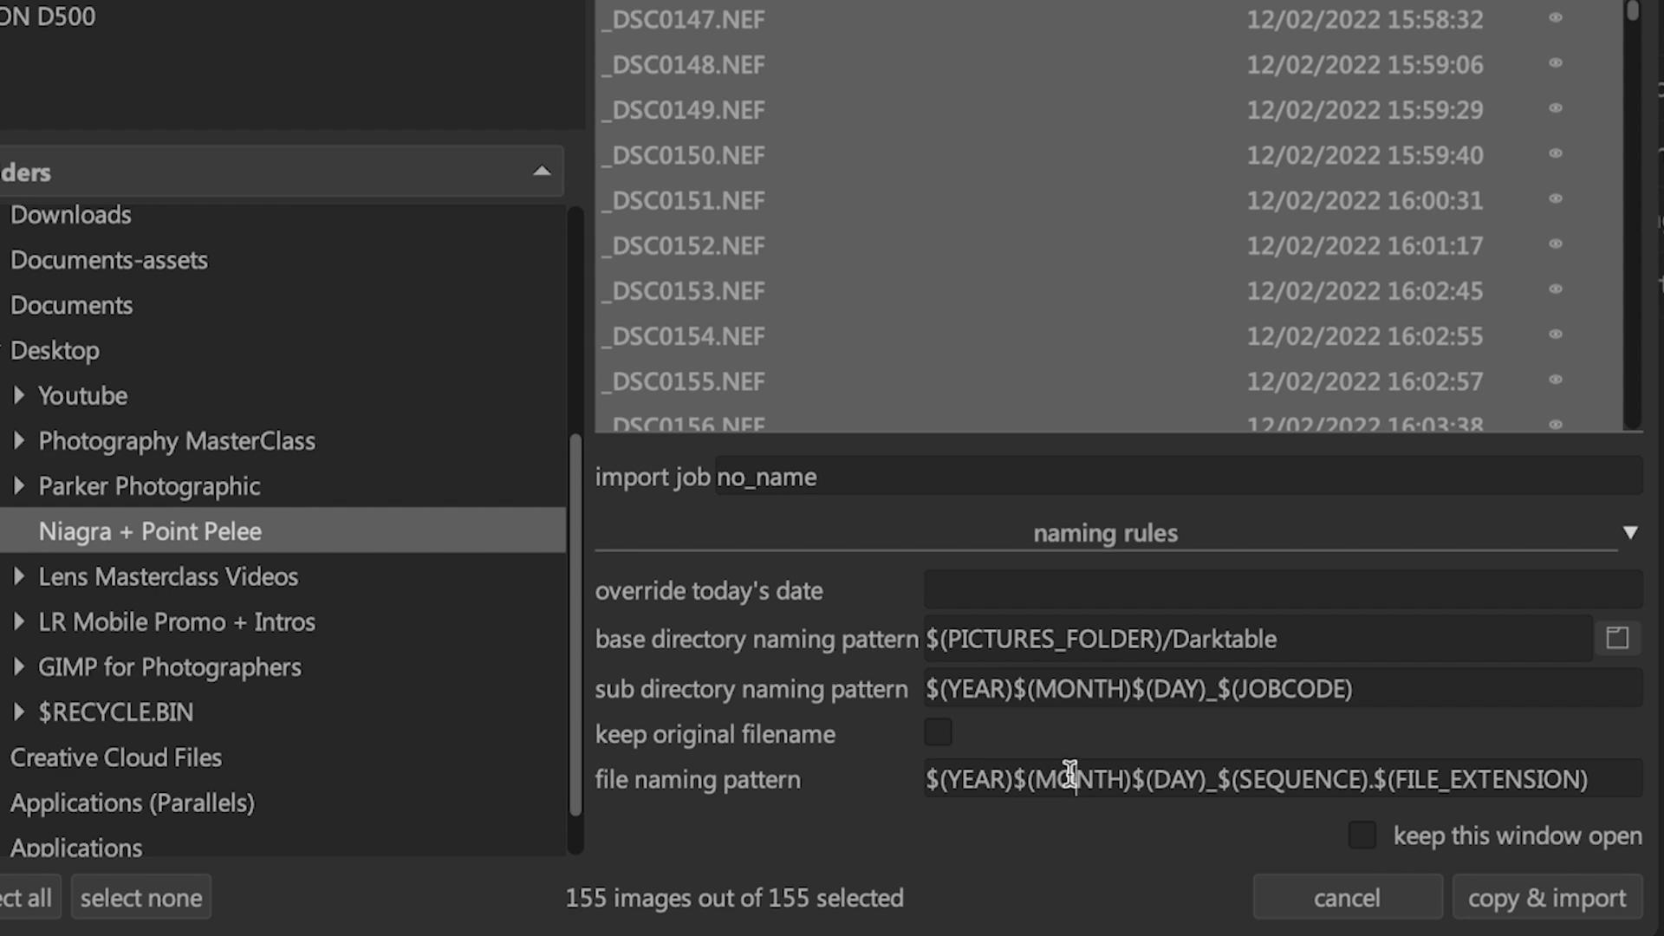
click(1181, 777)
click(992, 589)
Enter 1999-02-14 as the override date, leaving the file naming pattern unchanged.
text(1999-02)
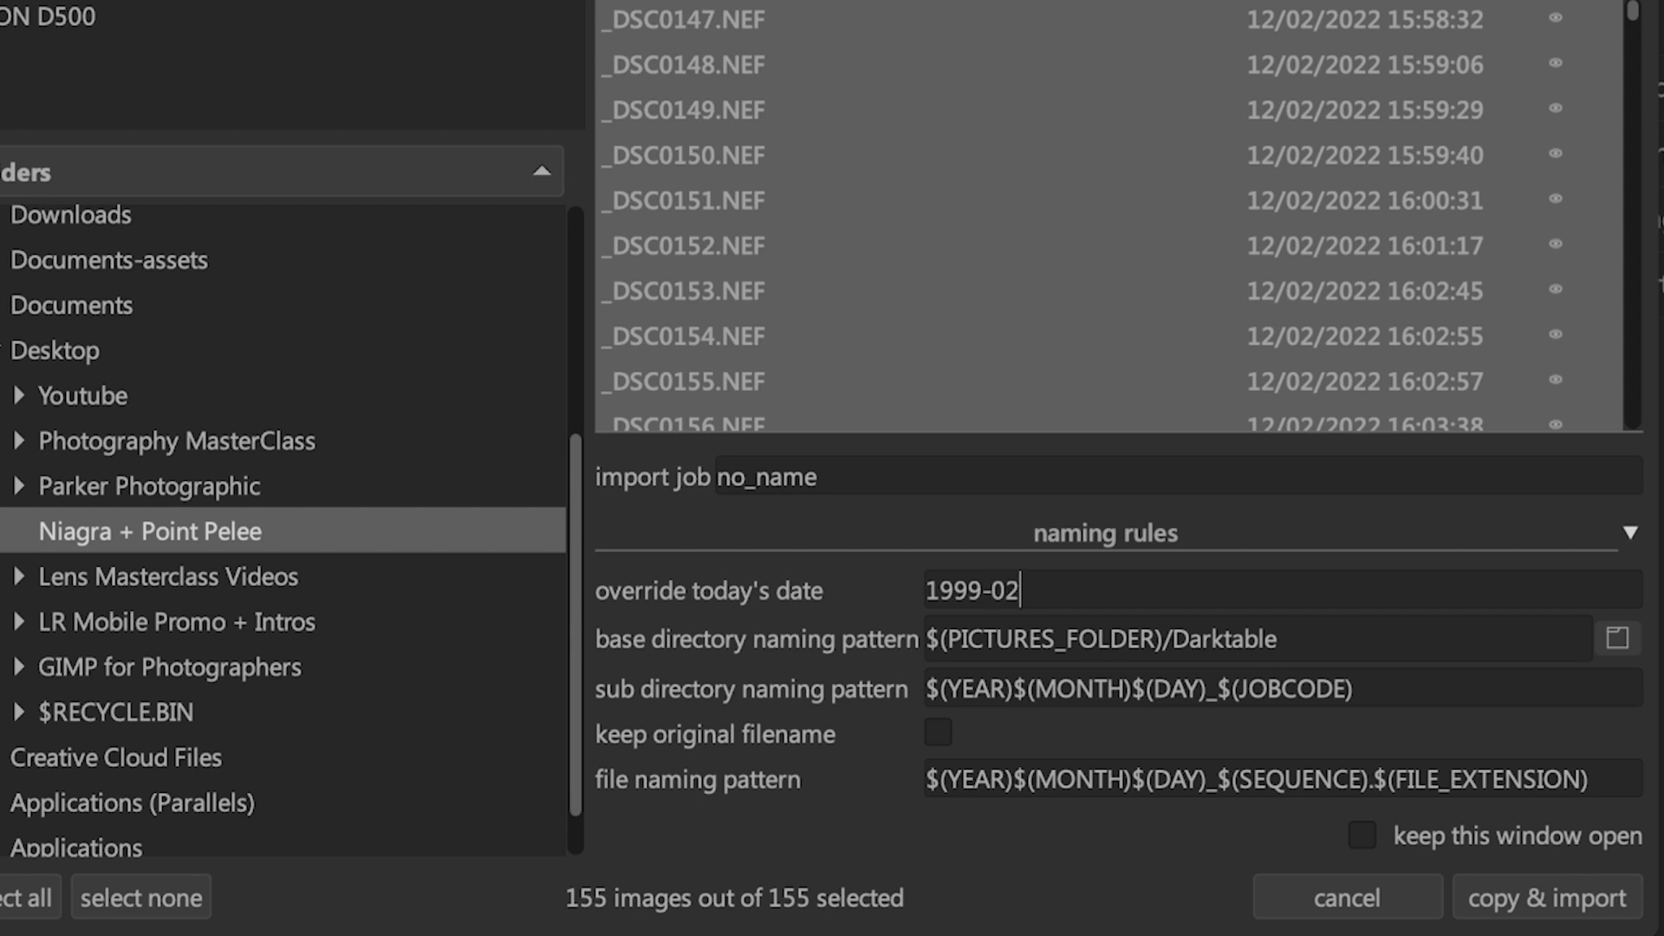
text(-14)
drag(1203, 779, 913, 779)
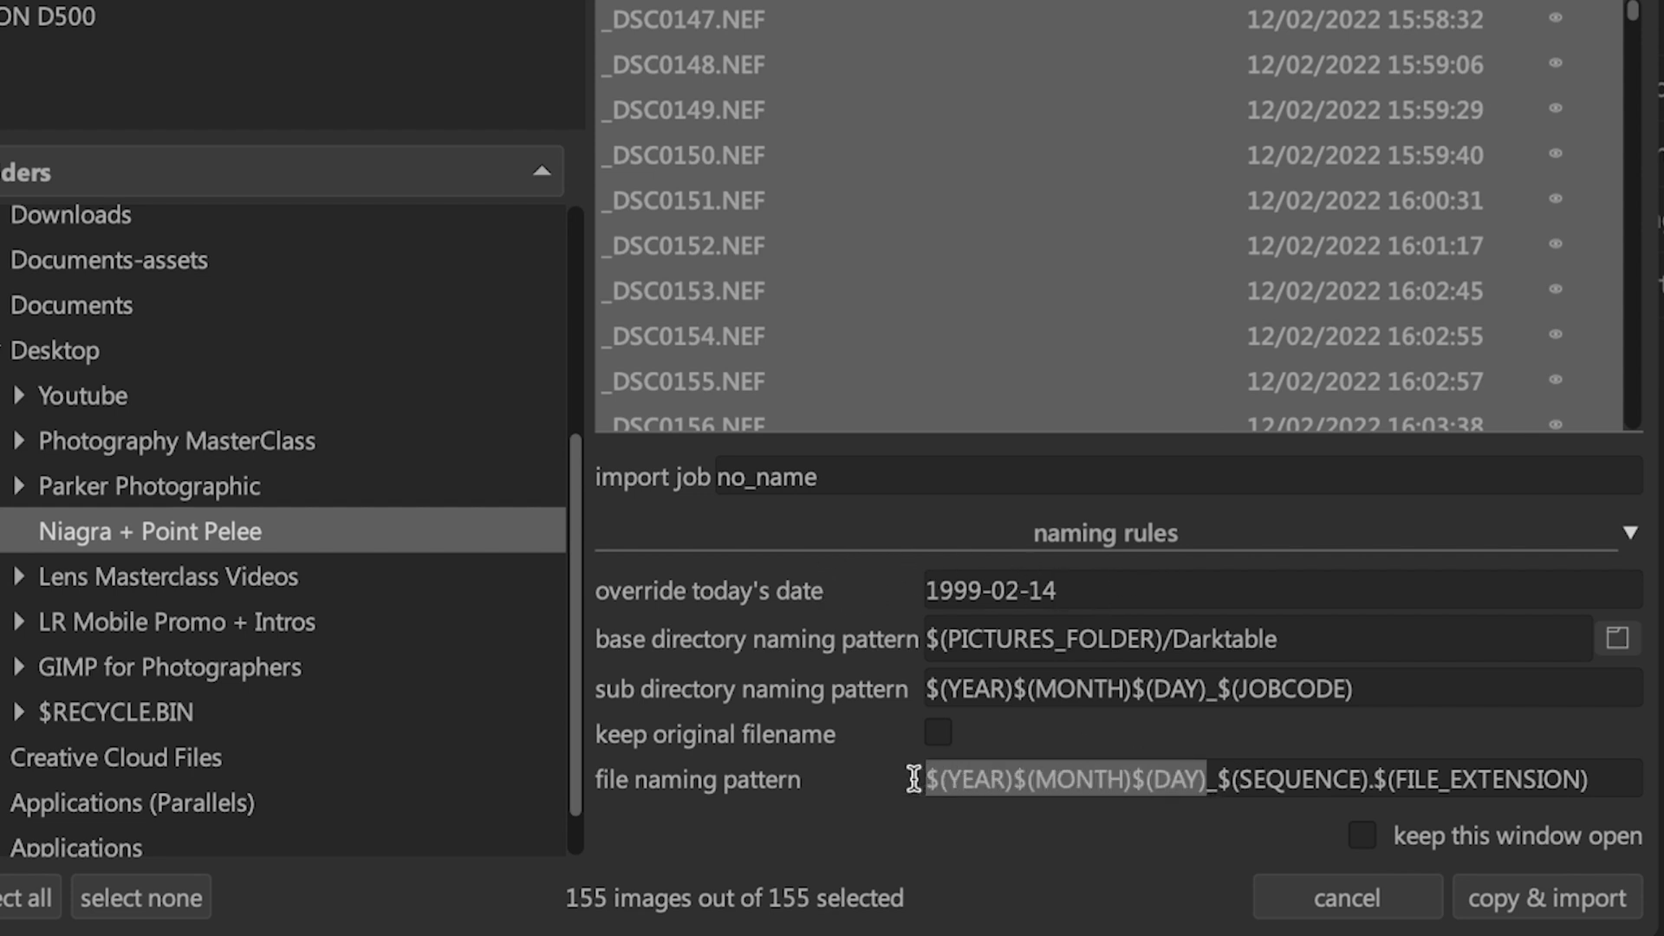
click(1250, 780)
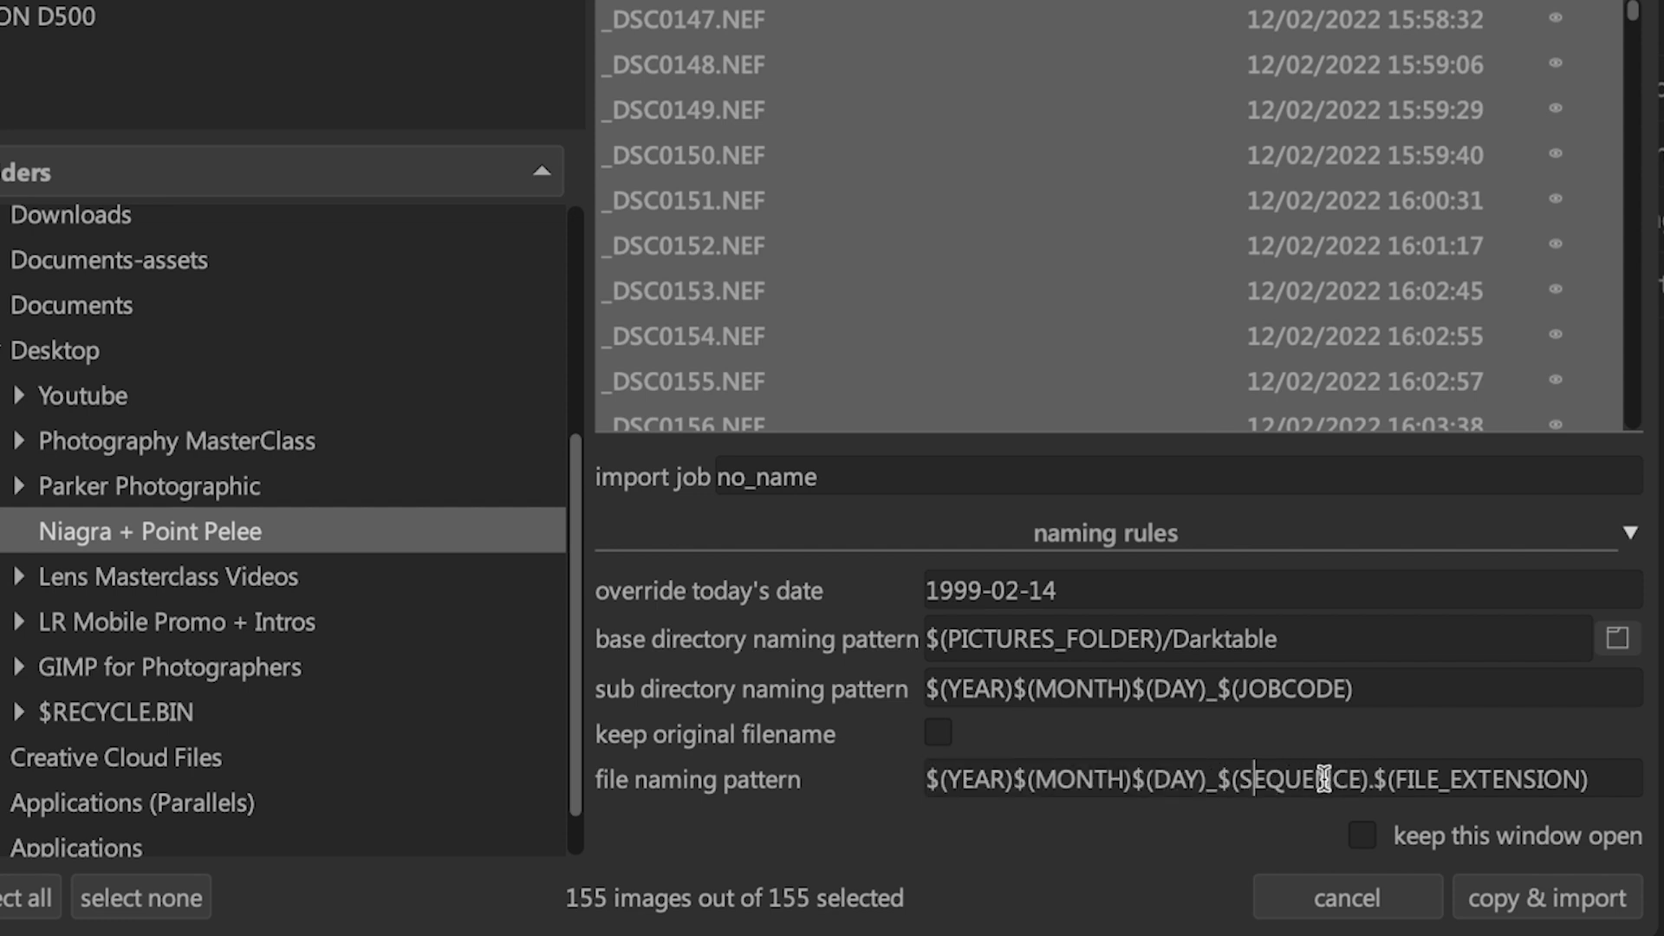
drag(1207, 780, 1217, 781)
click(1614, 778)
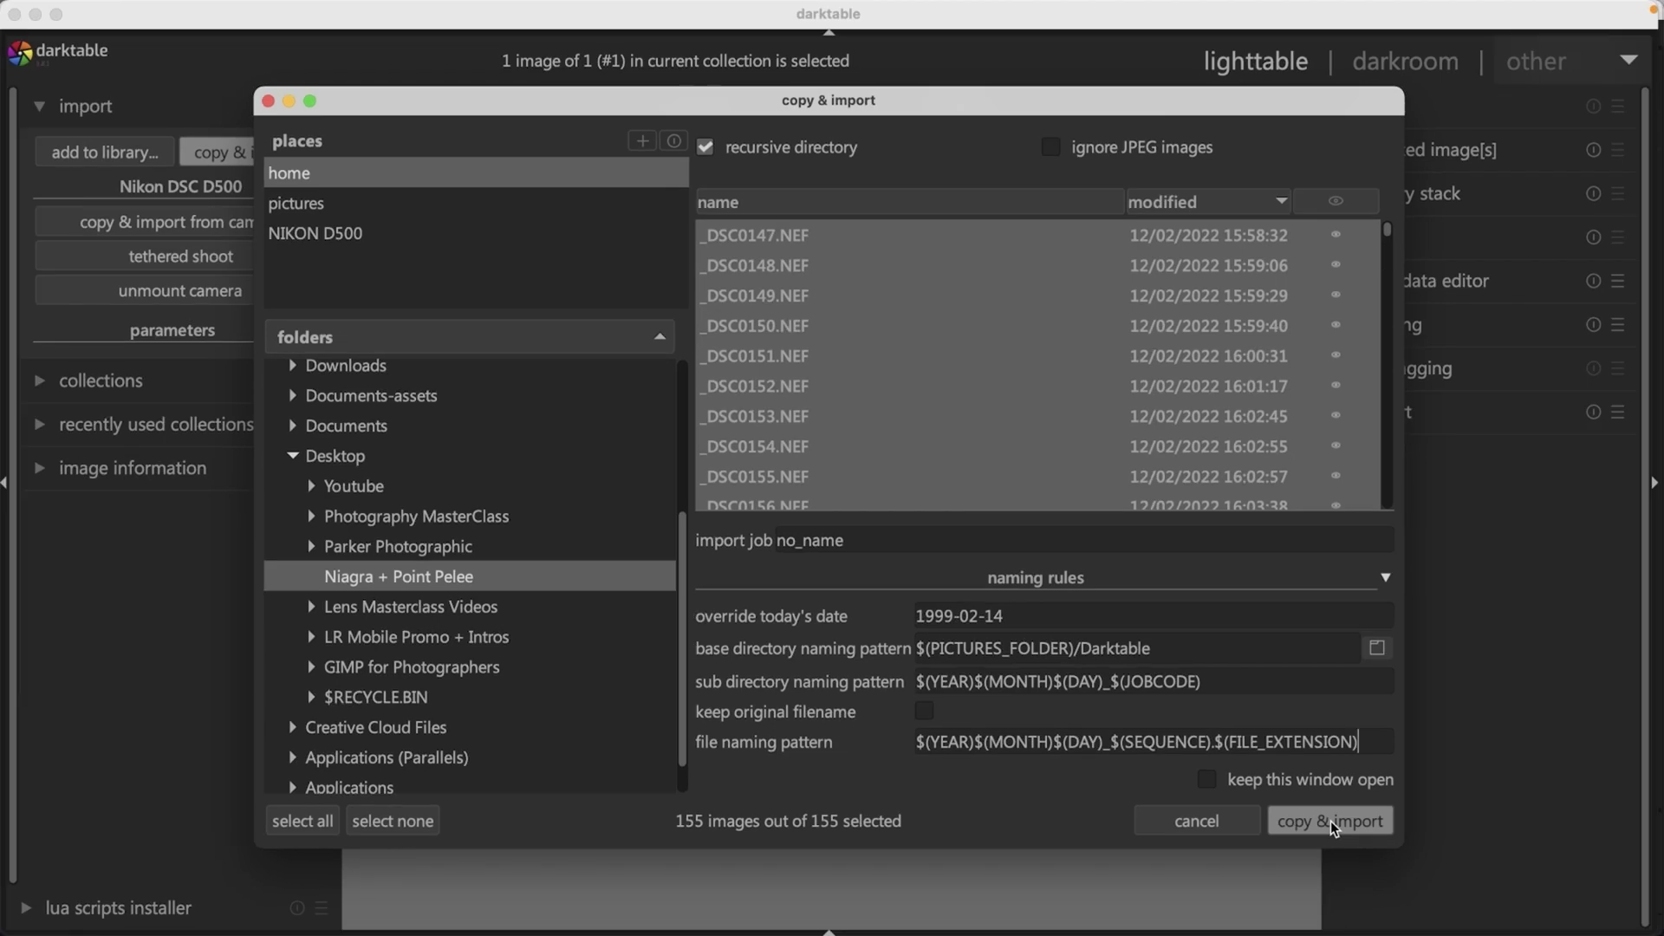
Confirm copy & import, expand import parameters, and select the 'all rights reserved' rights and publisher text.
click(1330, 821)
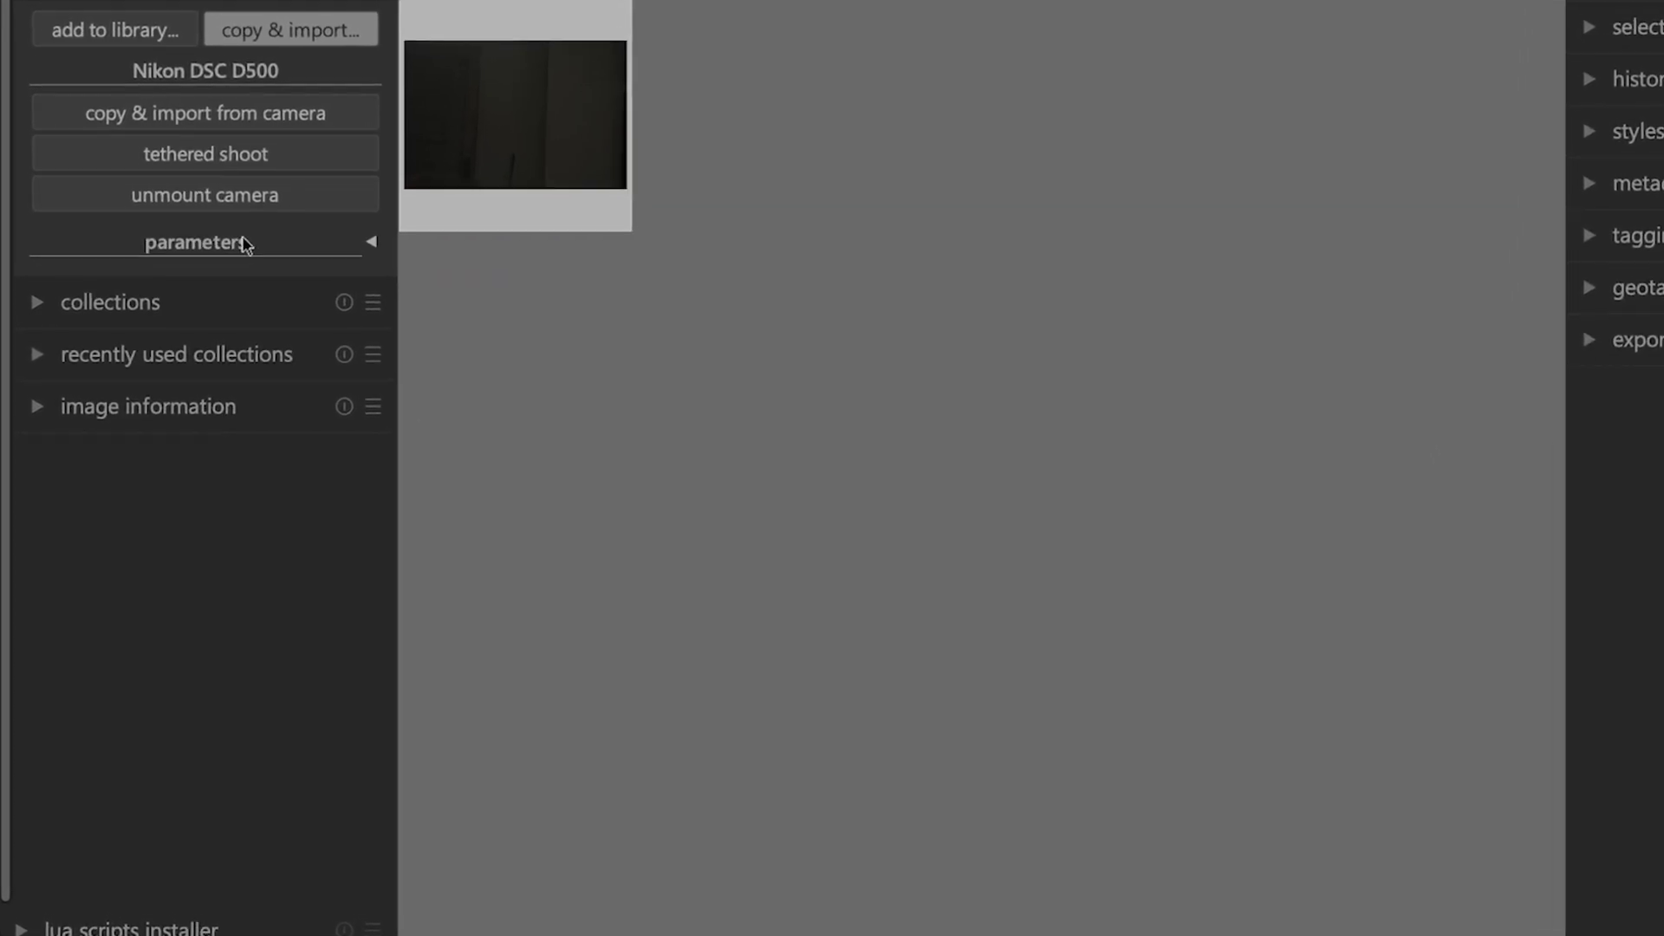
click(245, 244)
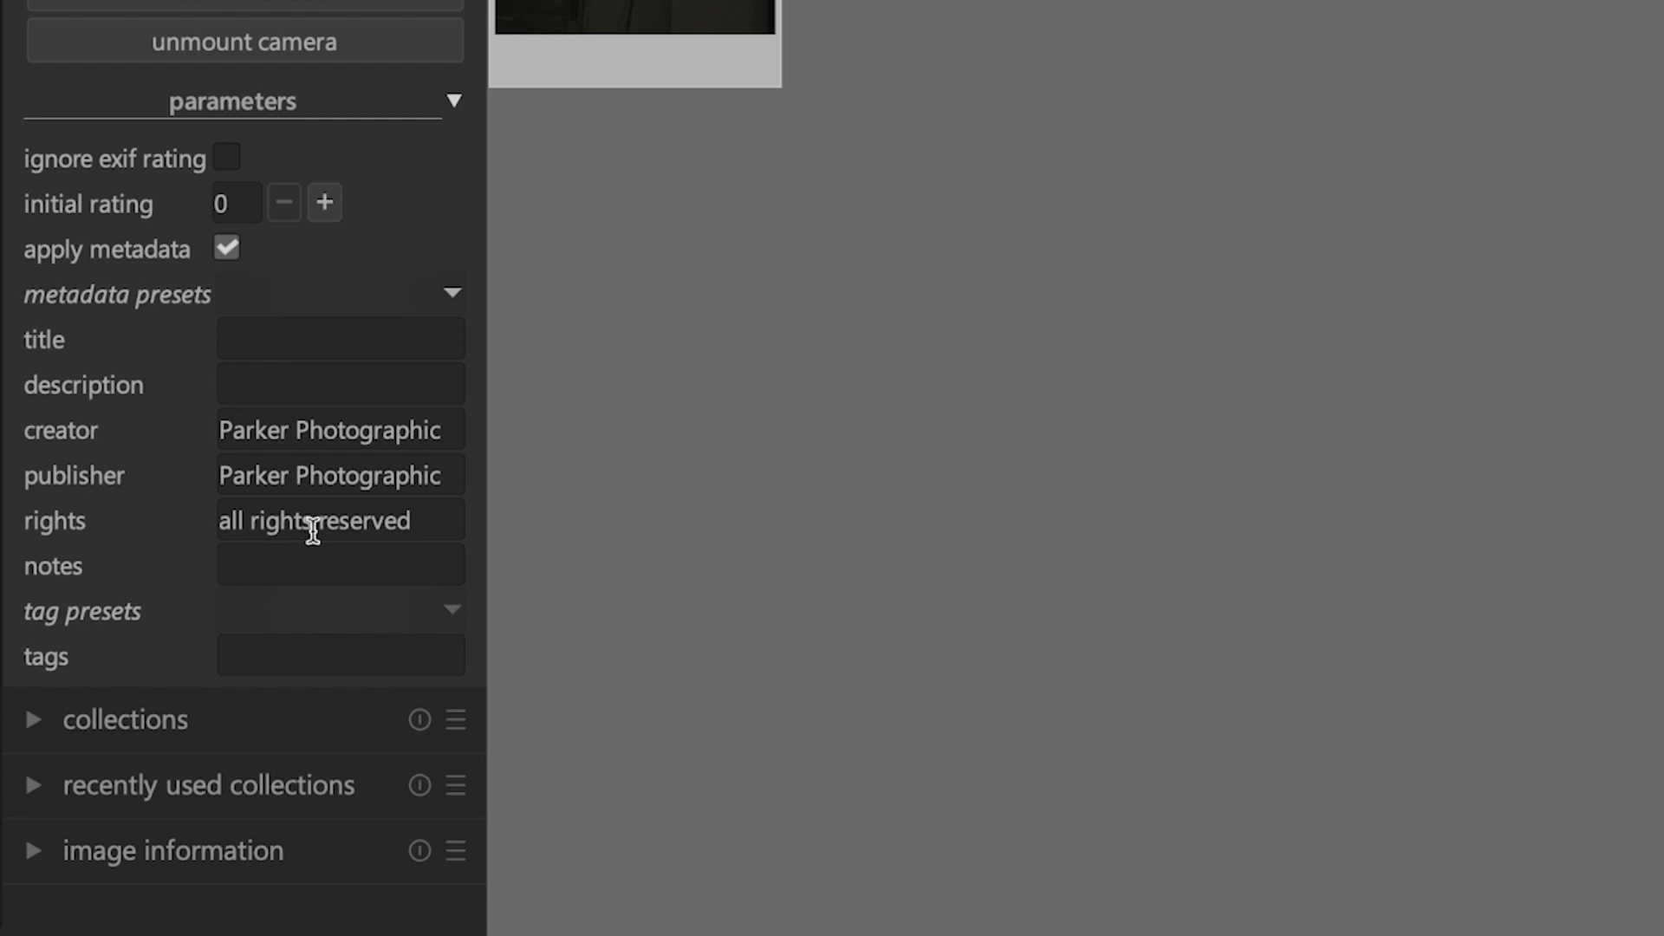
triple_click(363, 518)
double_click(370, 469)
triple_click(370, 469)
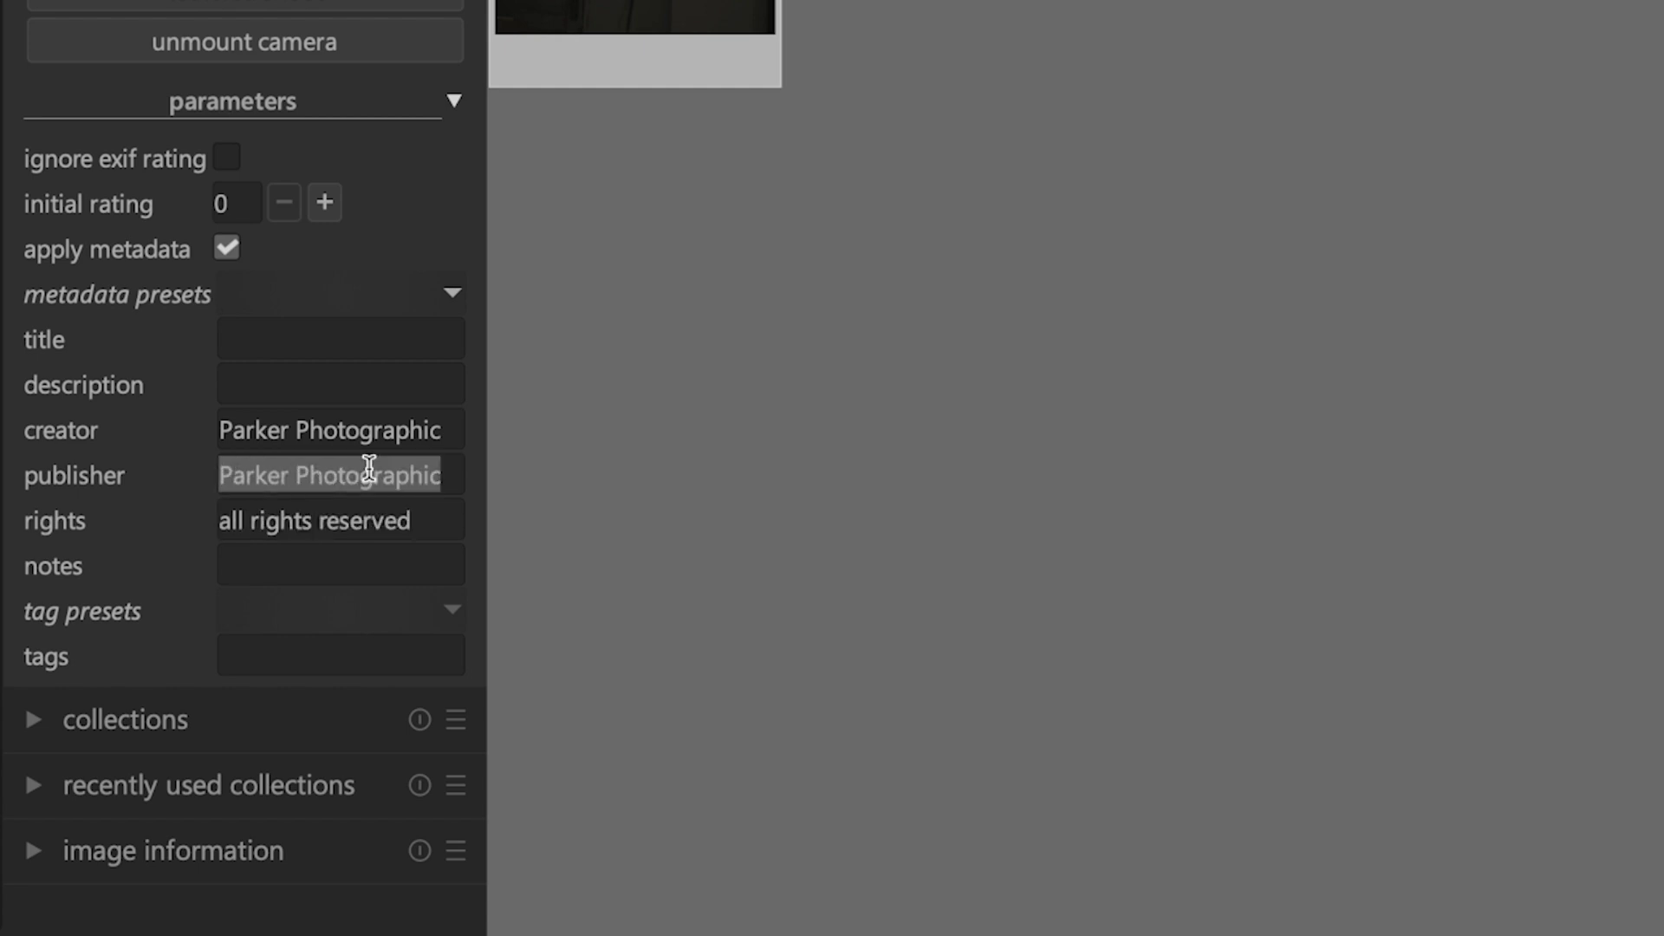